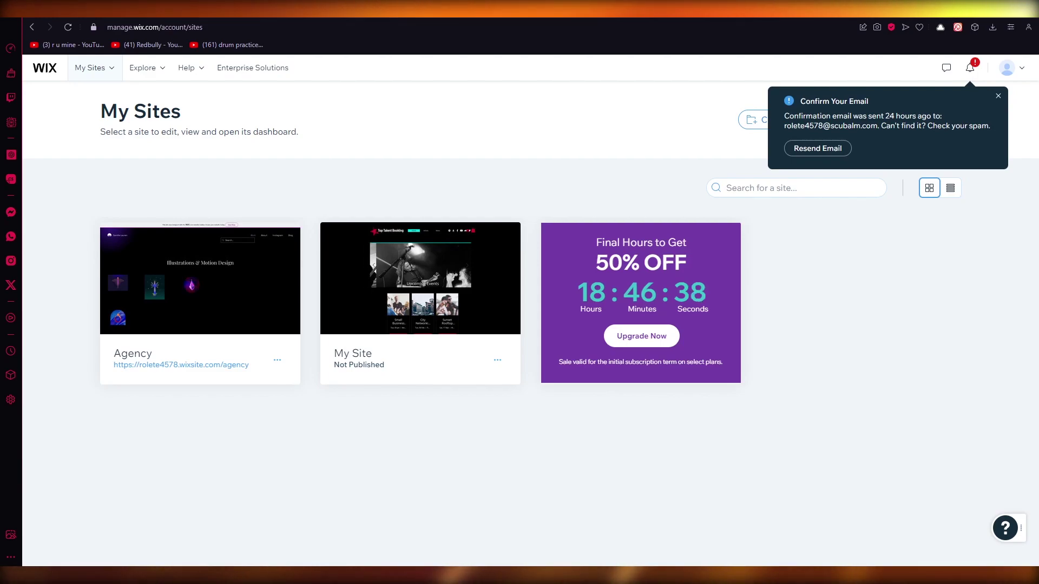
- Log out of the current Wix account and return to the Wix homepage
left_click(1005, 69)
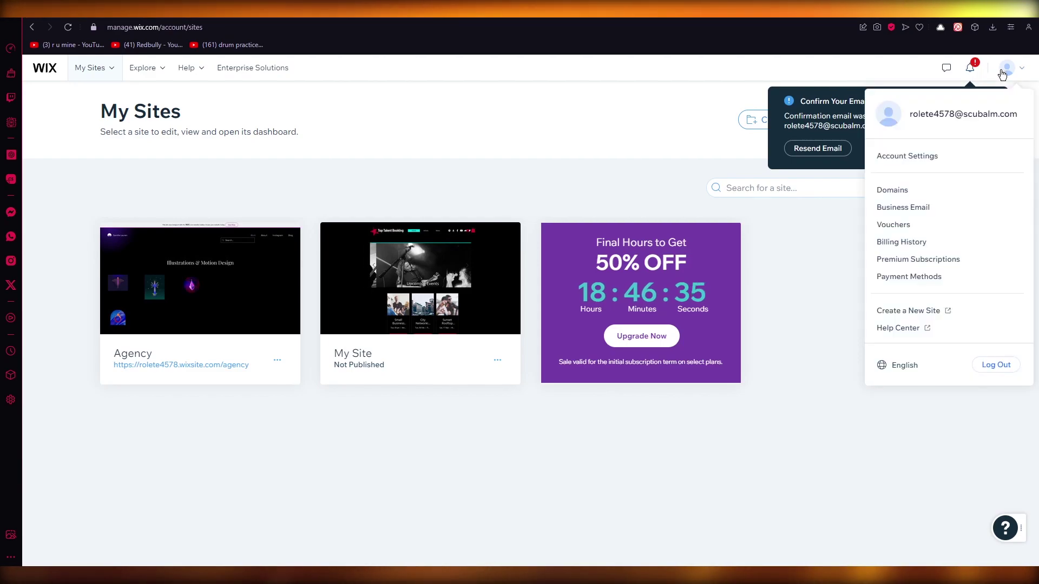
left_click(998, 364)
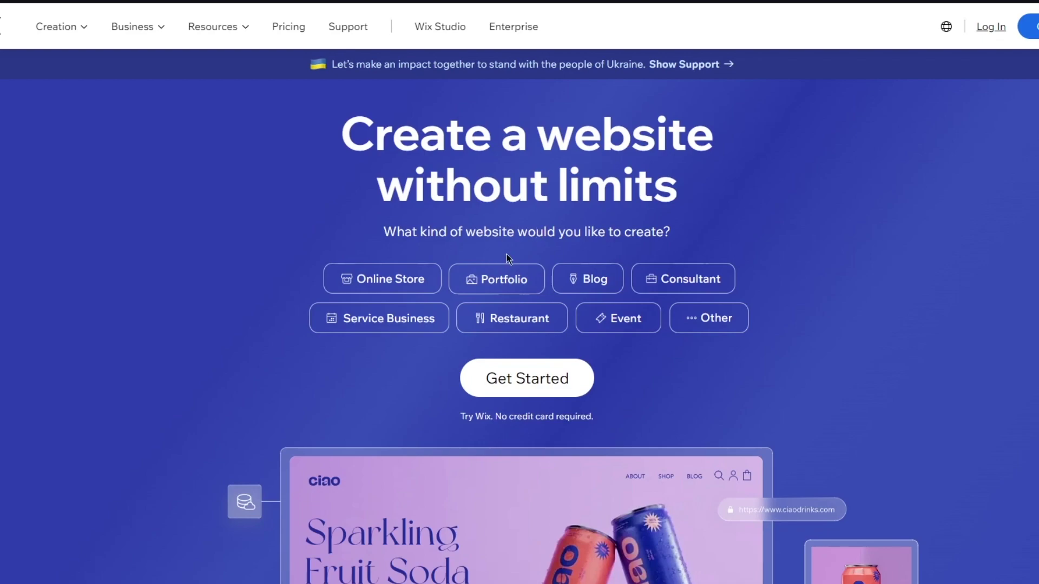
left_click(500, 280)
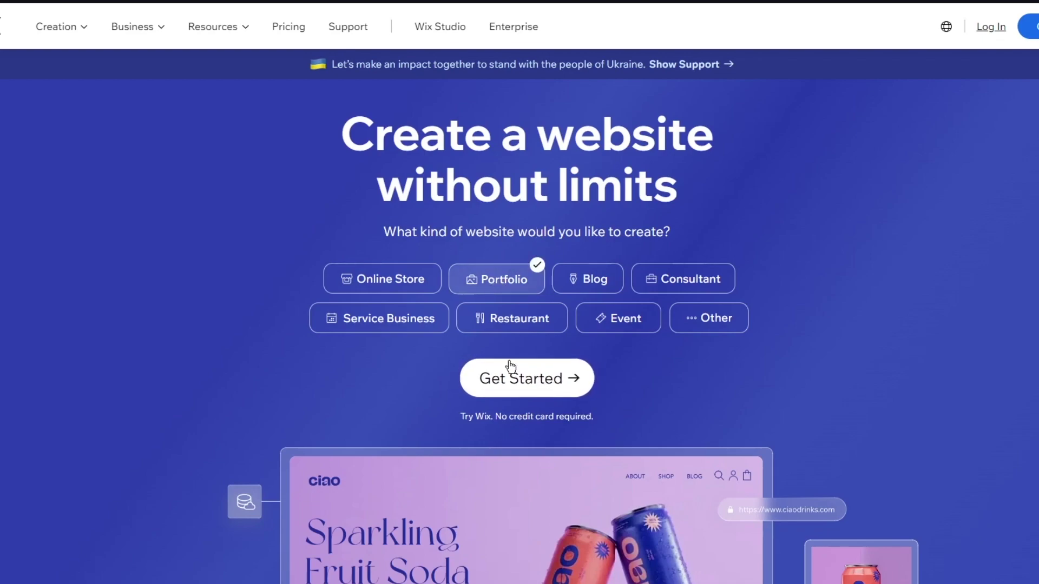
left_click(505, 285)
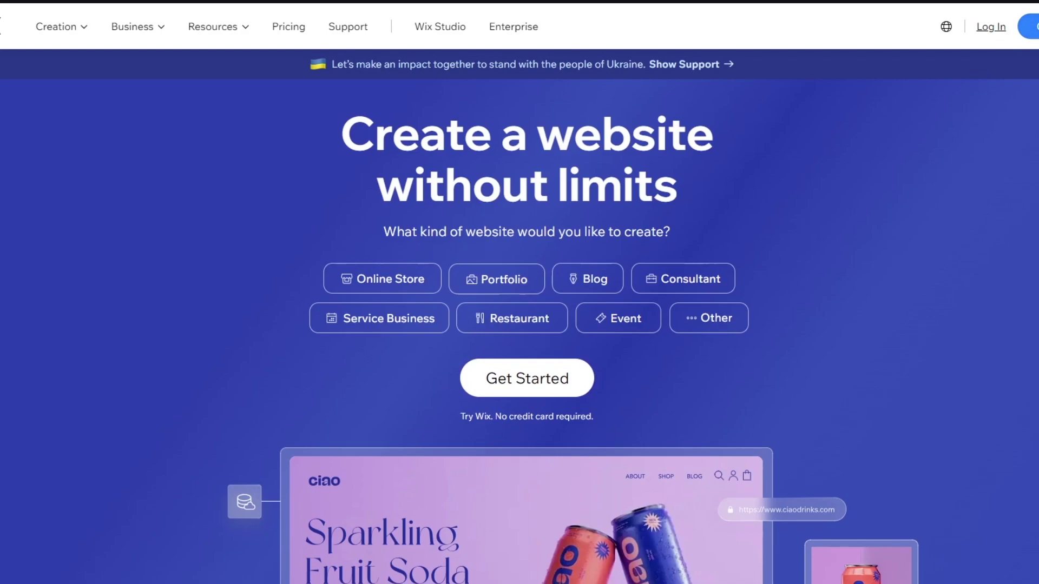
- On the Sign Up page, paste the e-mail address into Email and retype it in the repeat field
left_click(1028, 26)
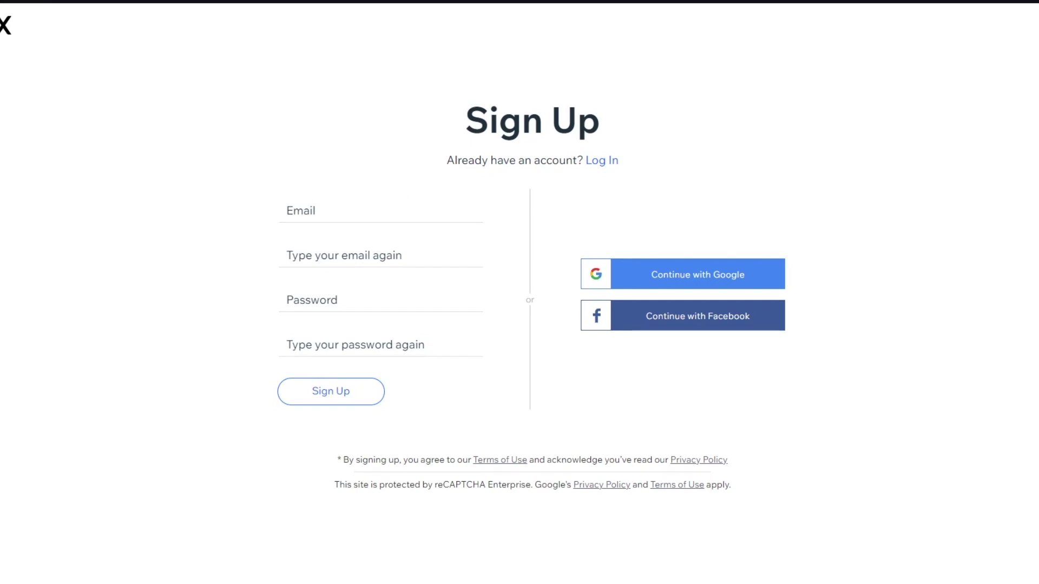
left_click(322, 202)
right_click(326, 200)
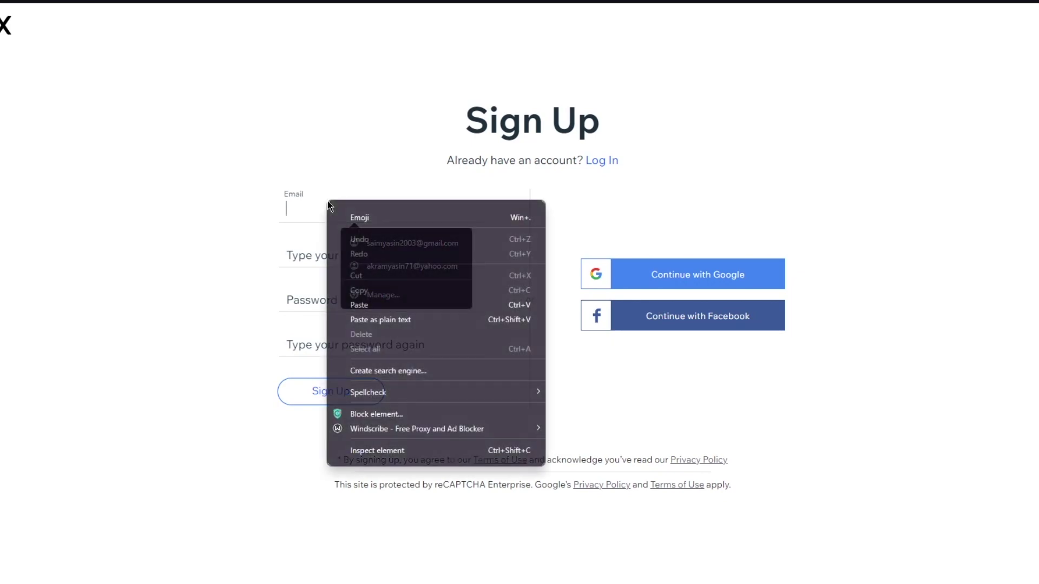
left_click(420, 302)
left_click(336, 248)
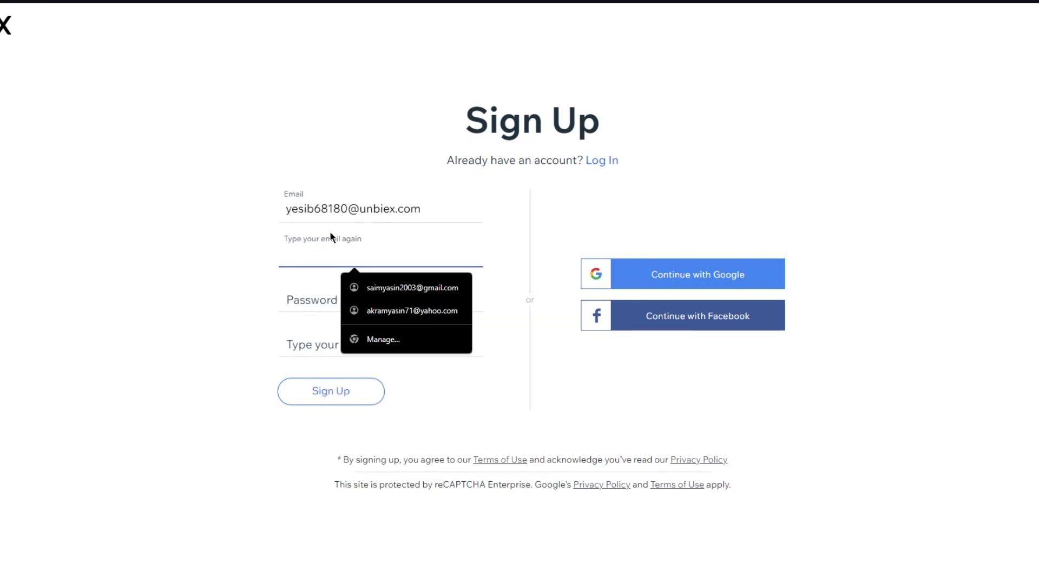
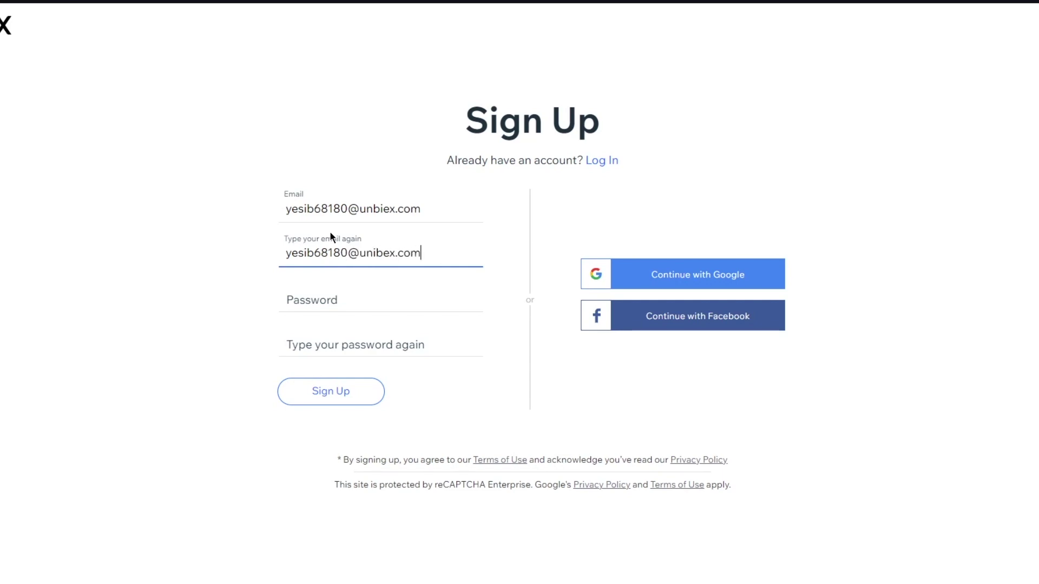
- Fix the typo in the repeated e-mail and enter the account password
left_click(341, 301)
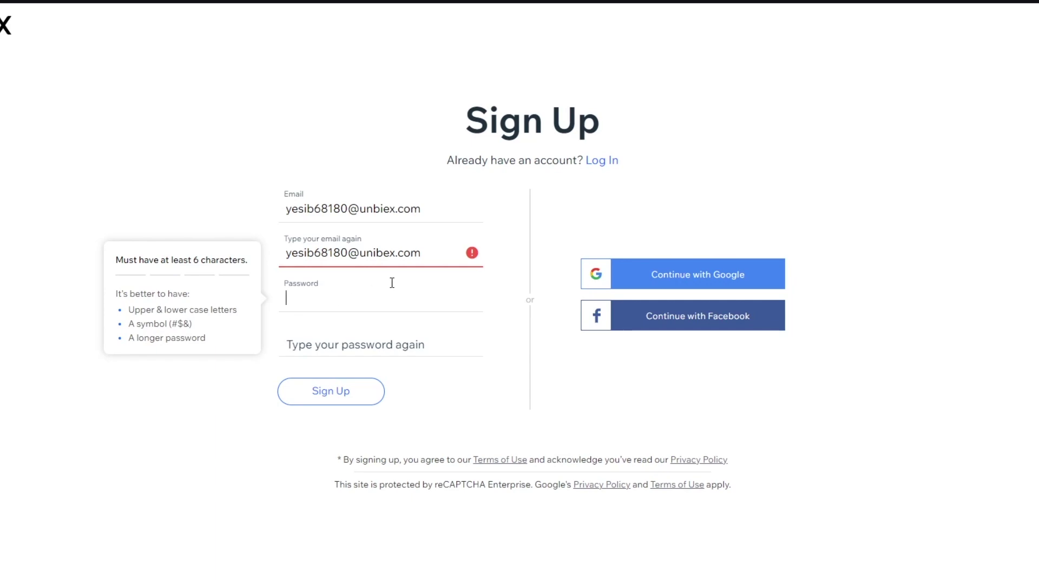
left_click(476, 253)
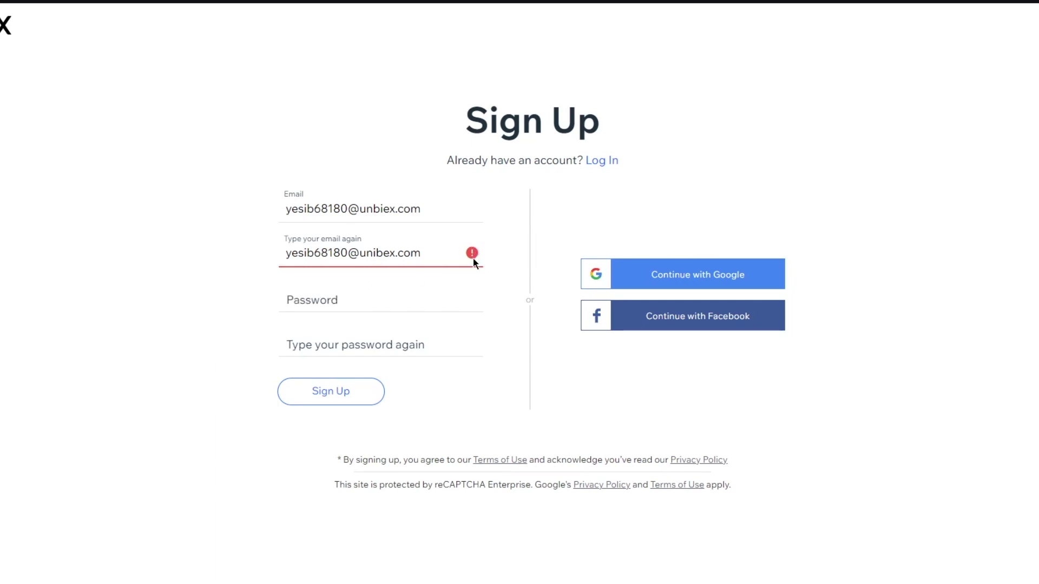
key("Left")
key("Left")
key("Left")
key("Left")
key("Left")
key("Left")
type("i")
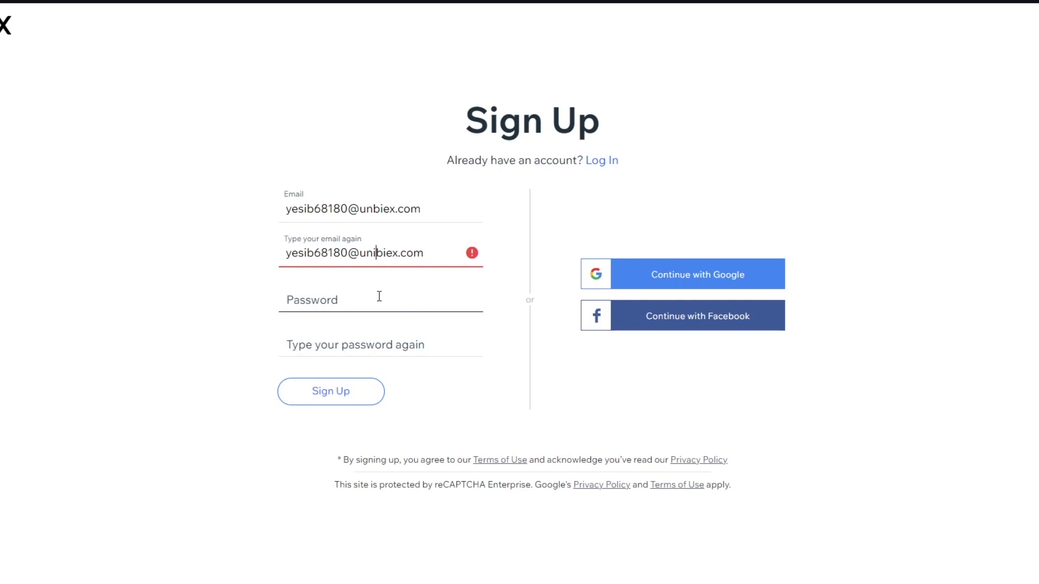
key("BackSpace")
left_click(379, 296)
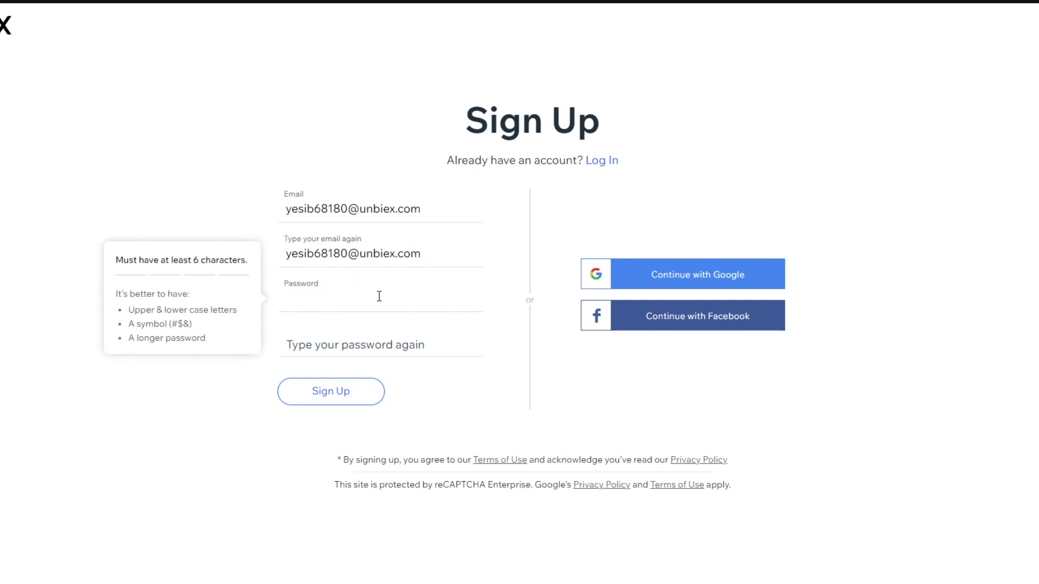
type("••")
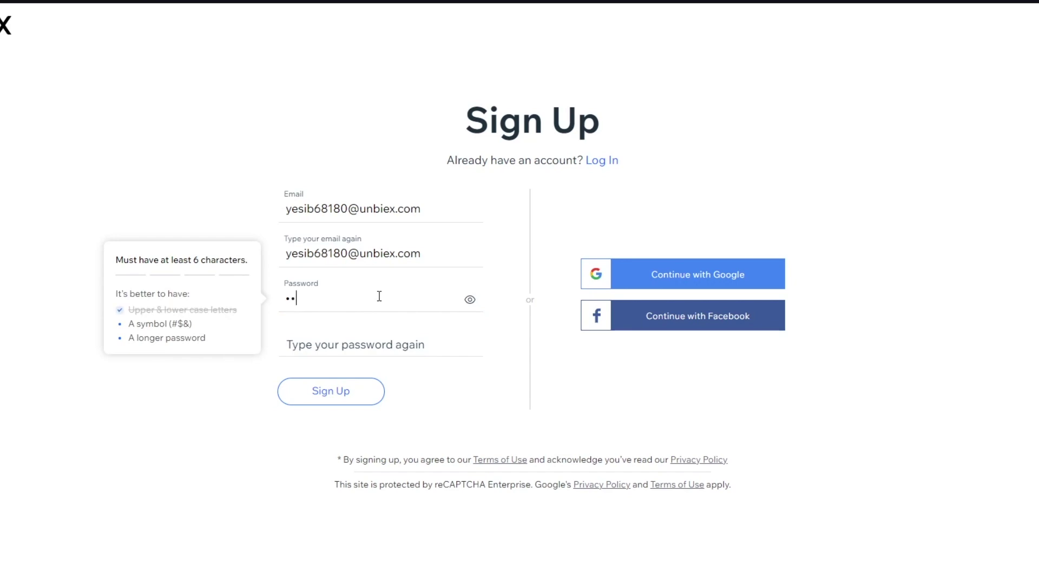
type("•••••")
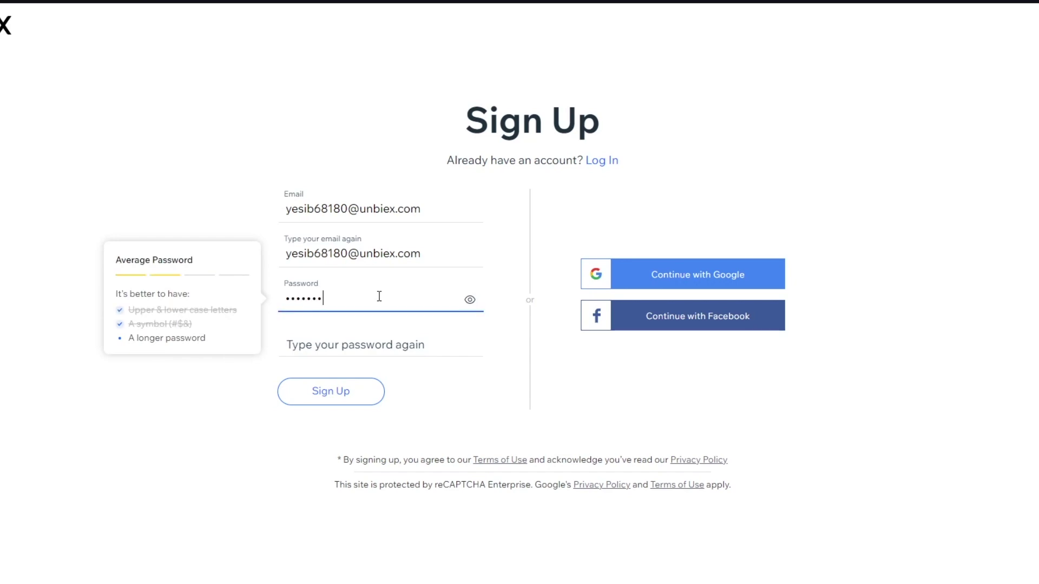
type("••")
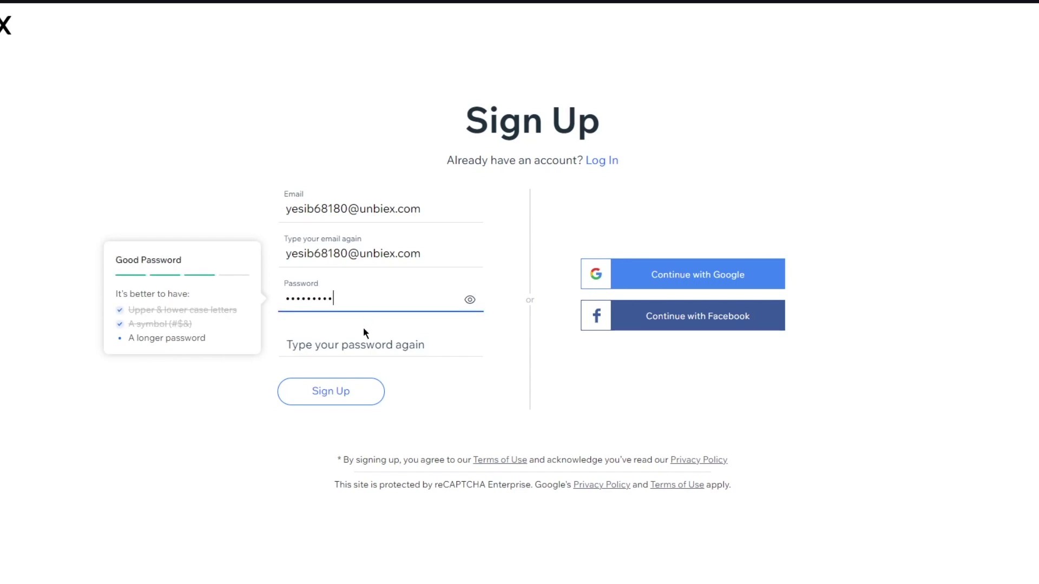
left_click(348, 342)
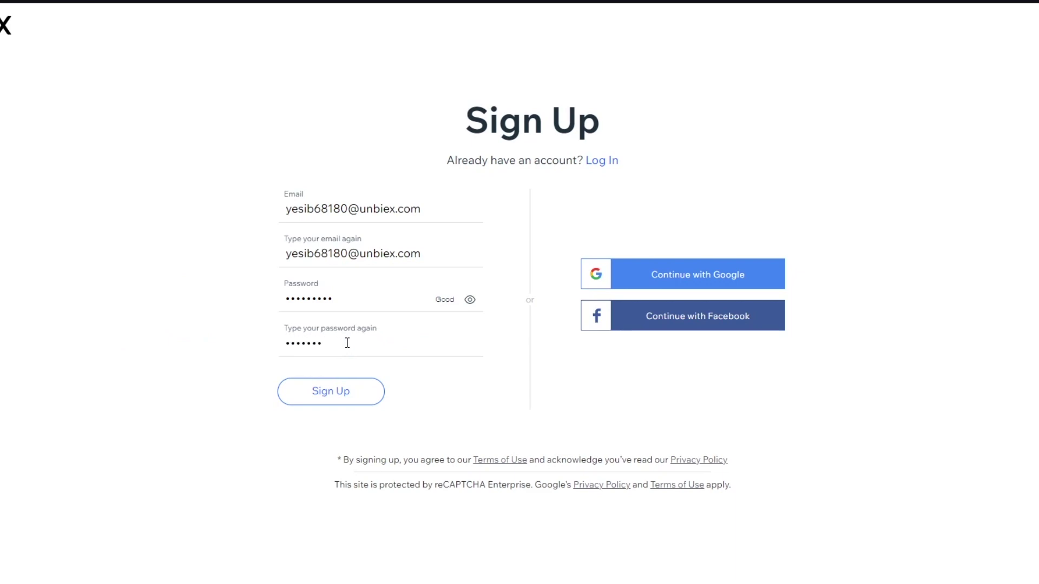
- Confirm the password, create the account, and choose 'For myself, my business or a friend'
type("•••••••••")
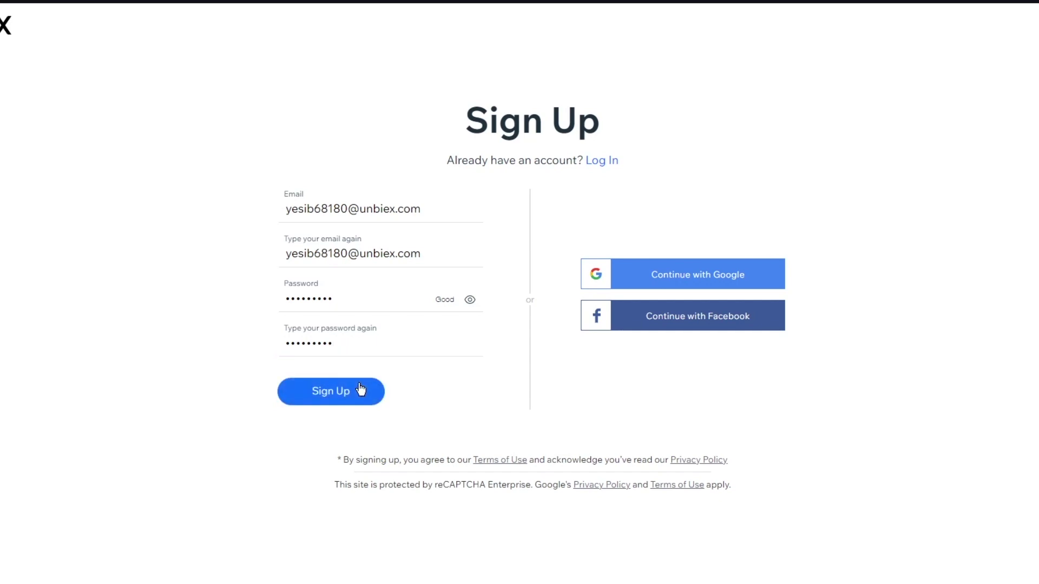
left_click(359, 390)
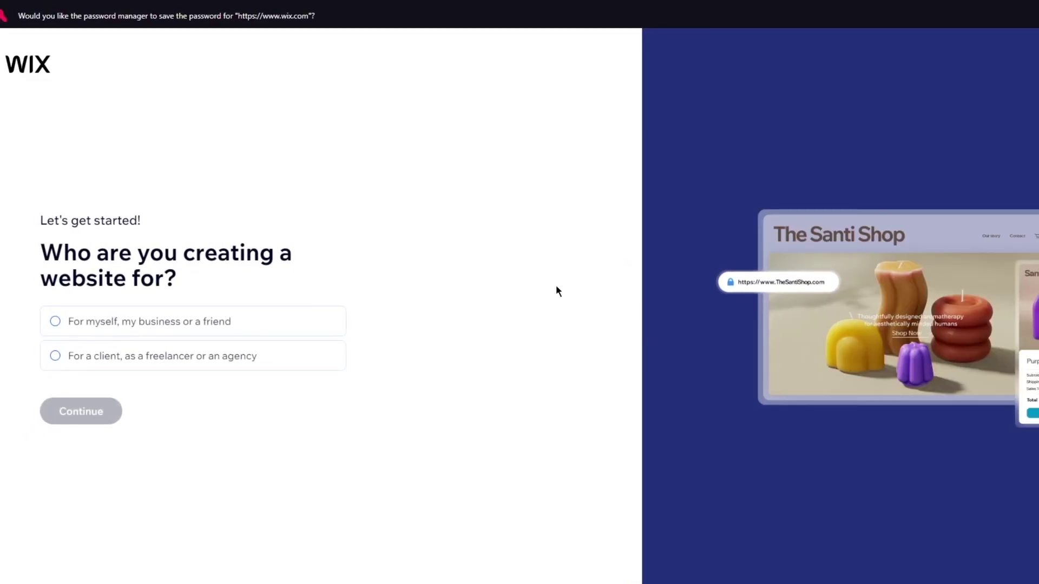
left_click_drag(61, 253, 256, 293)
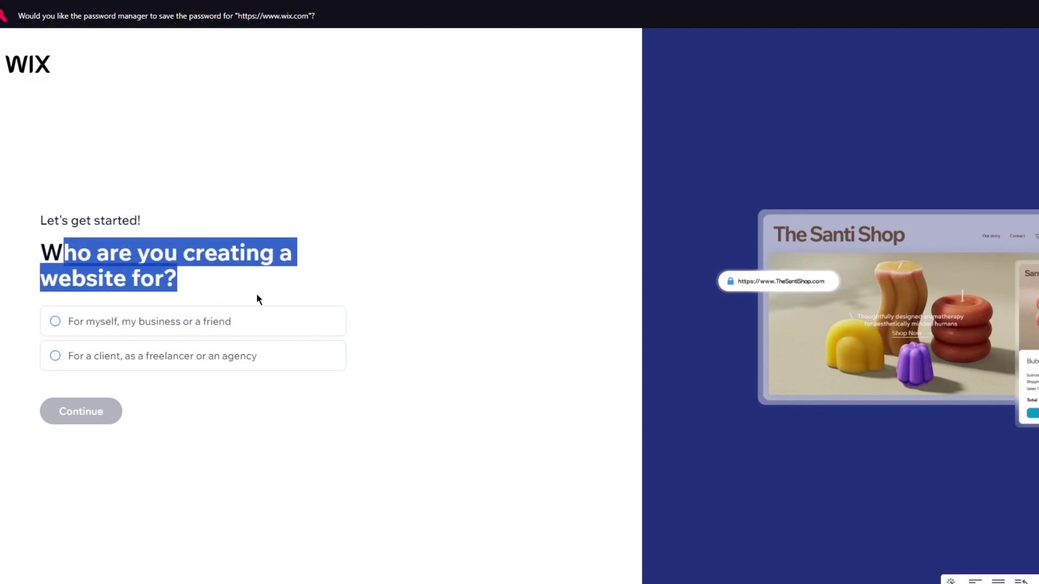
left_click(484, 295)
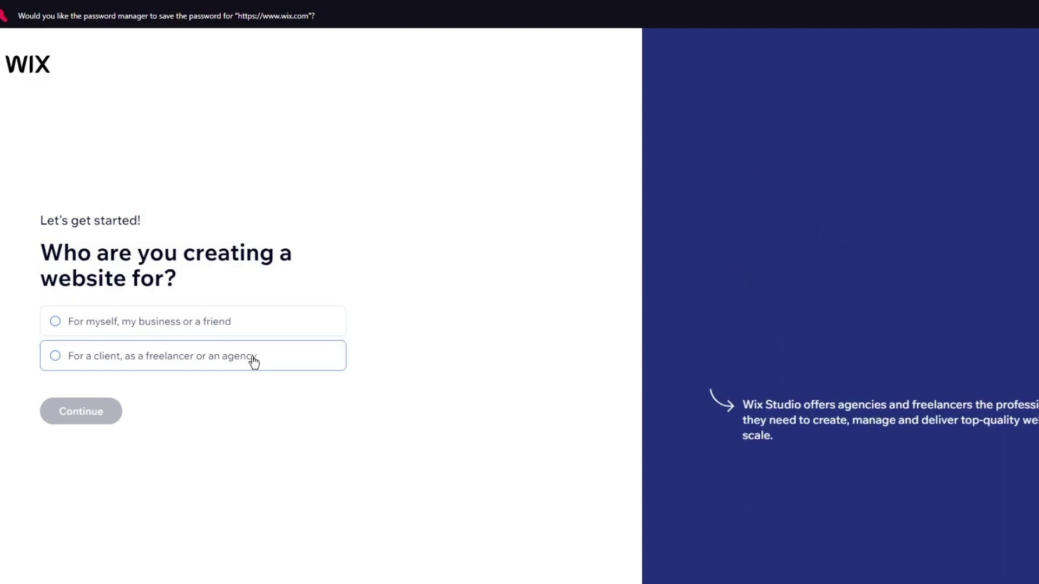
left_click(213, 314)
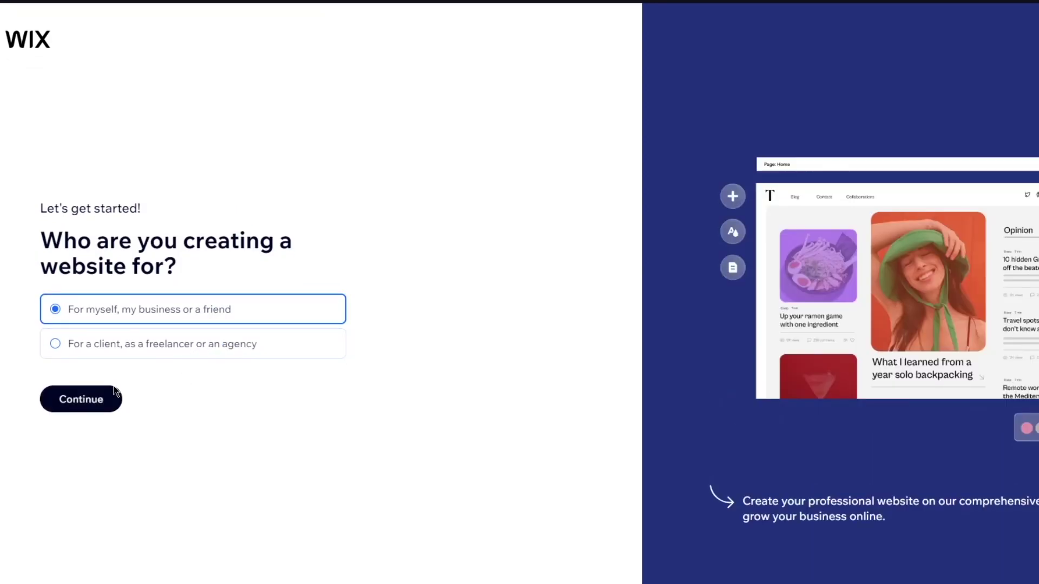
left_click(108, 408)
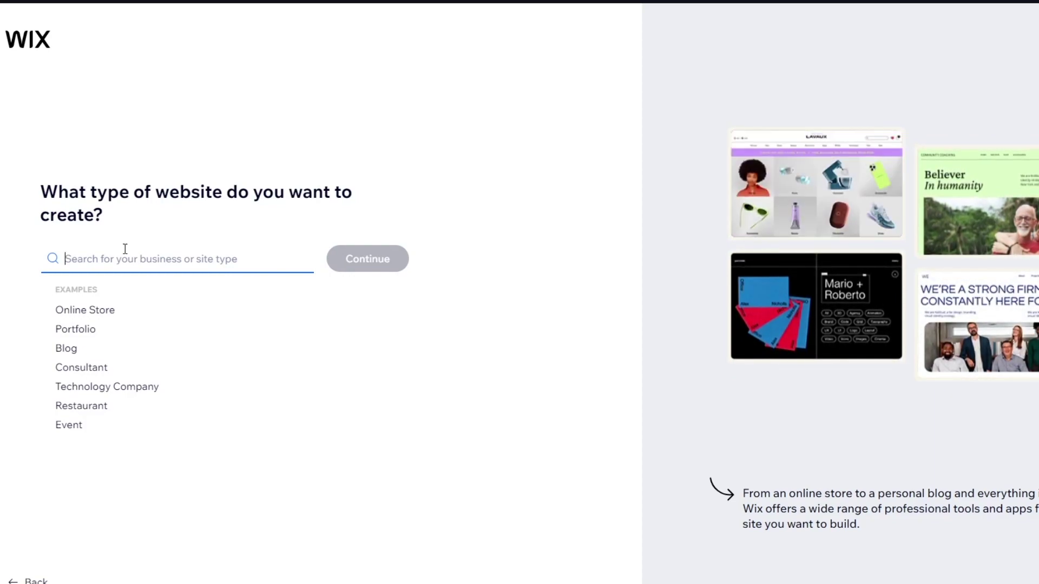
- Search 'digital portfolio' and submit the Digital Portfolio suggestion as the site type
left_click(73, 329)
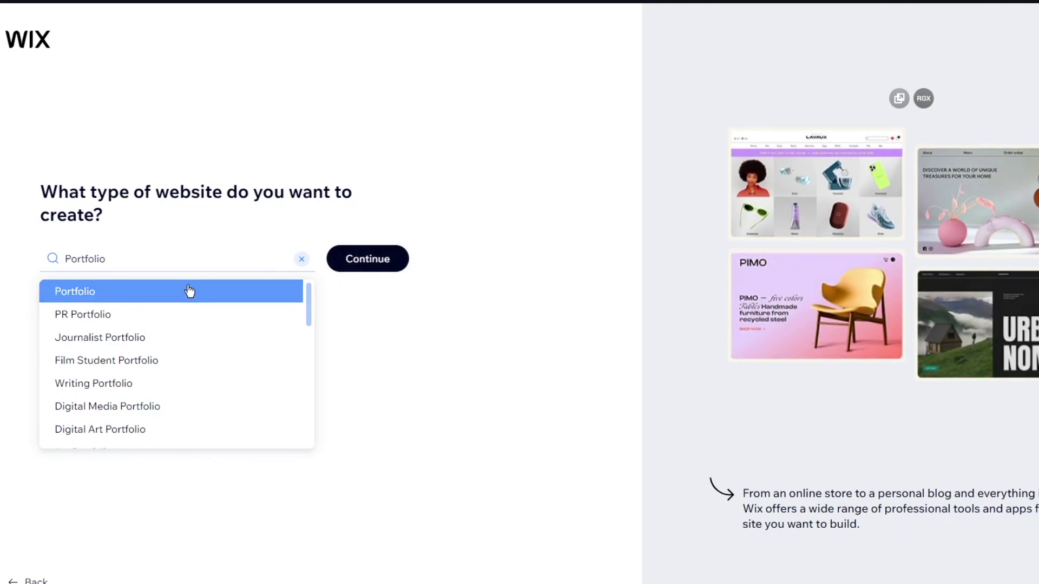
left_click_drag(136, 258, 24, 261)
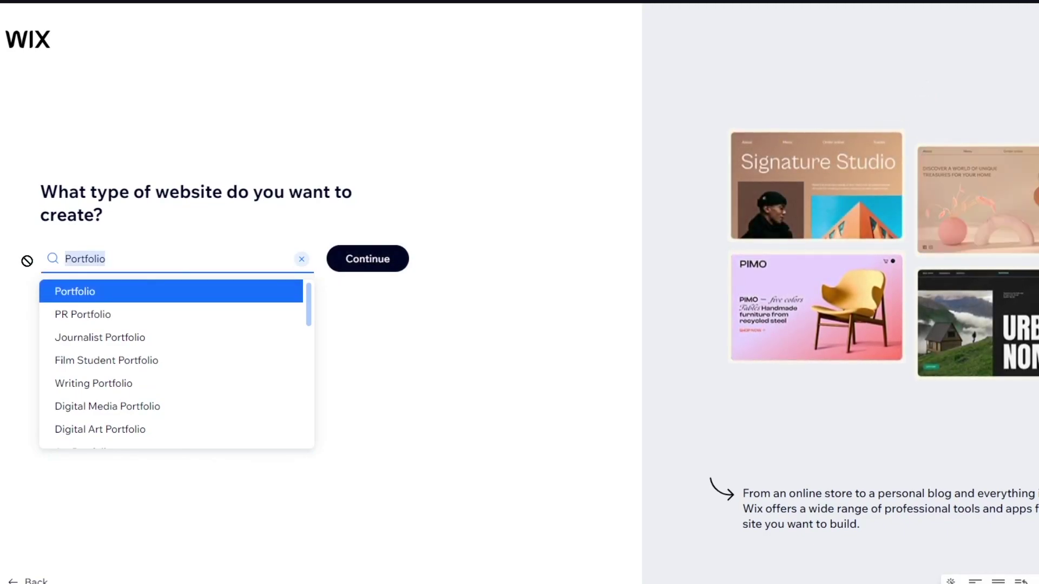
type("digi")
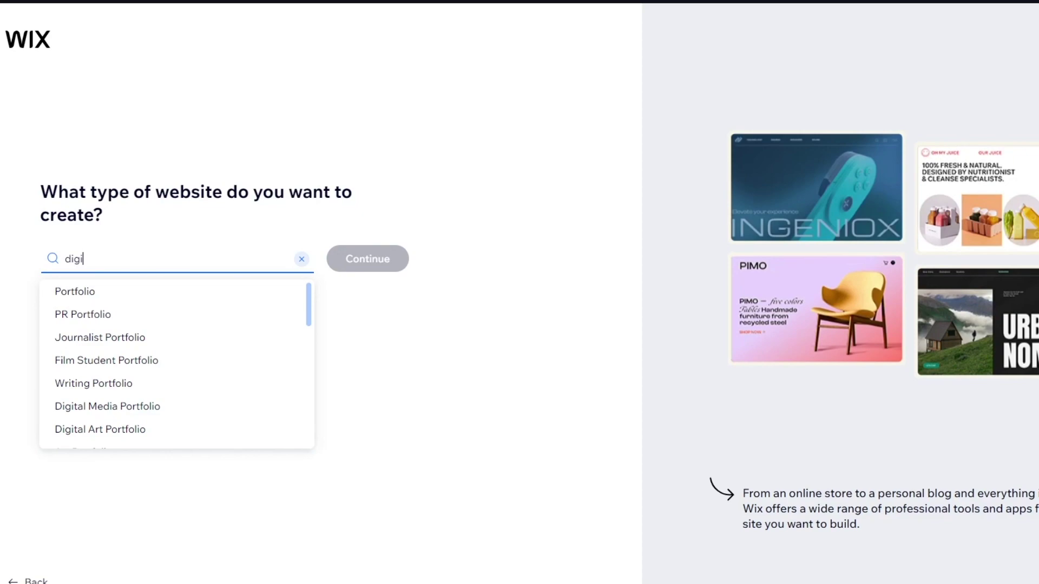
type("tal po")
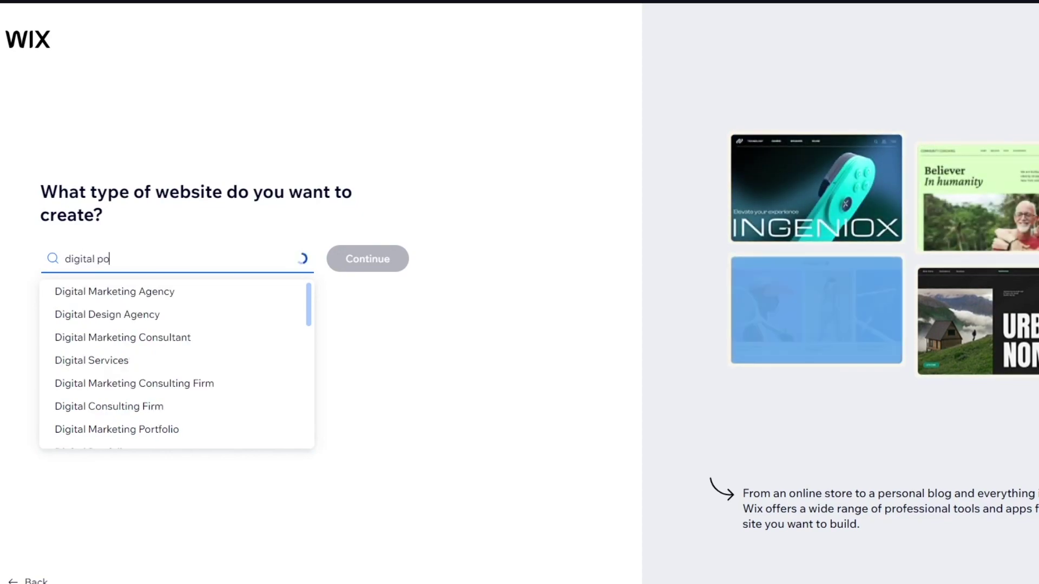
type("rtfp")
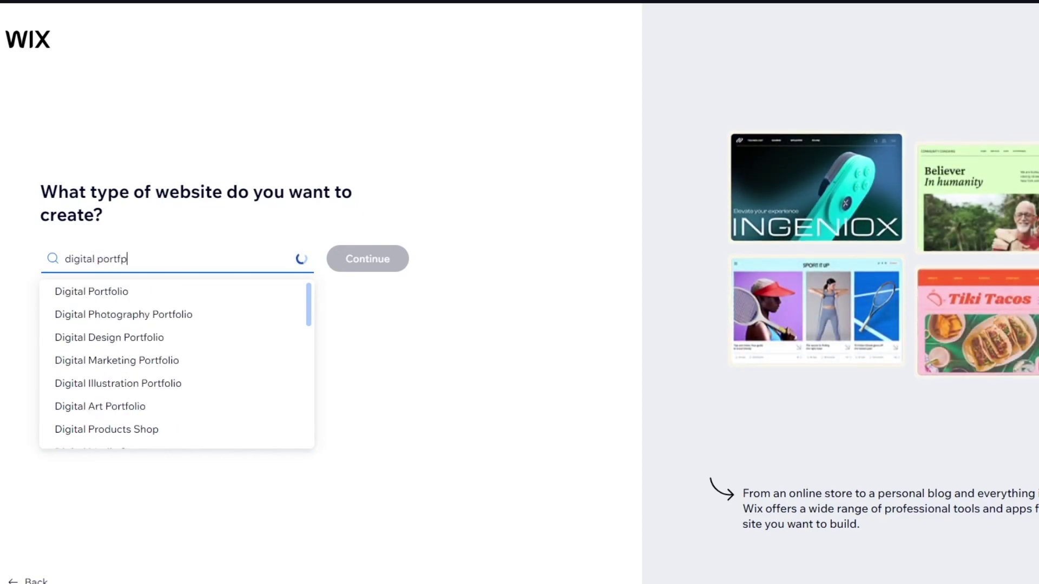
key("BackSpace")
type("olio")
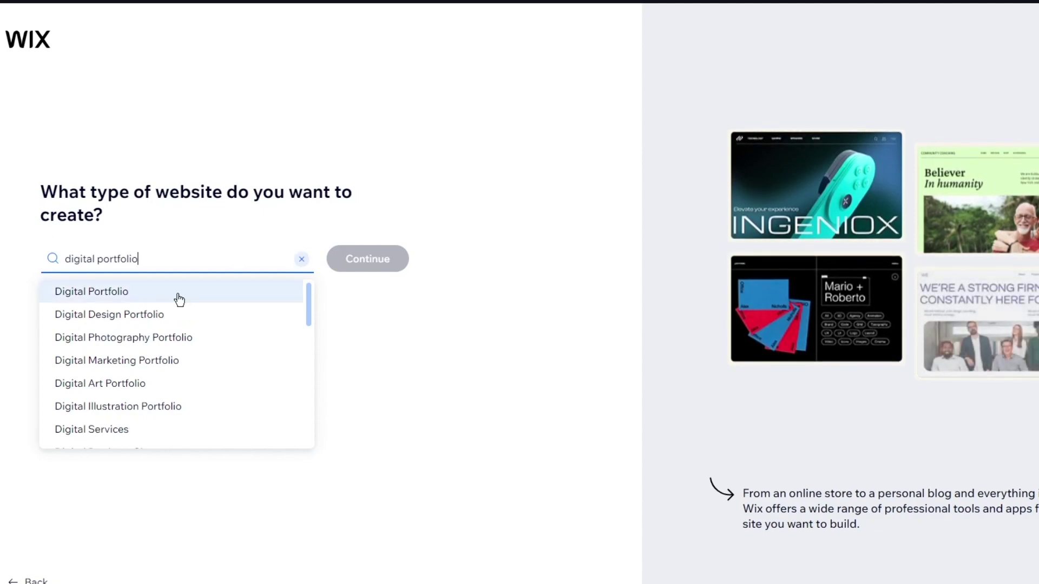
left_click(176, 295)
left_click(359, 265)
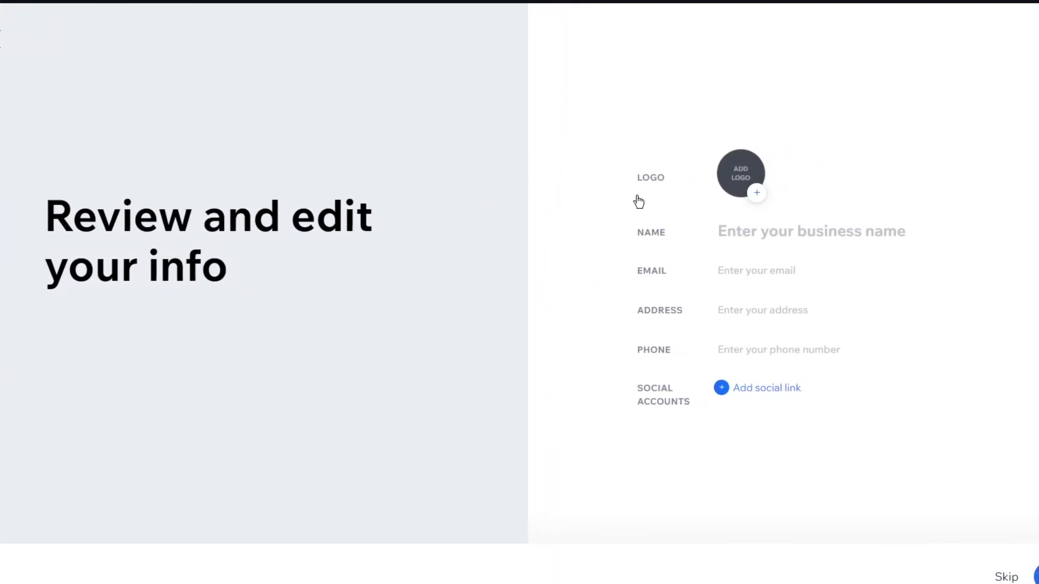
- Start adding a logo image on the 'Review and edit your info' page
left_click(756, 194)
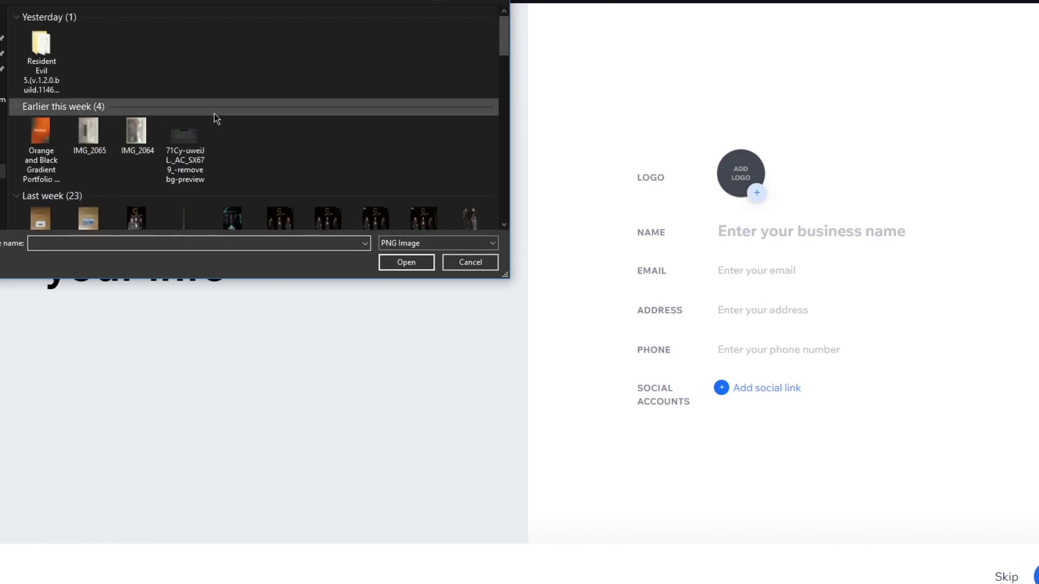
- Upload the swoosh image as the logo and enter 'Johns Goods' as the business name
scroll(227, 115, "down", 6)
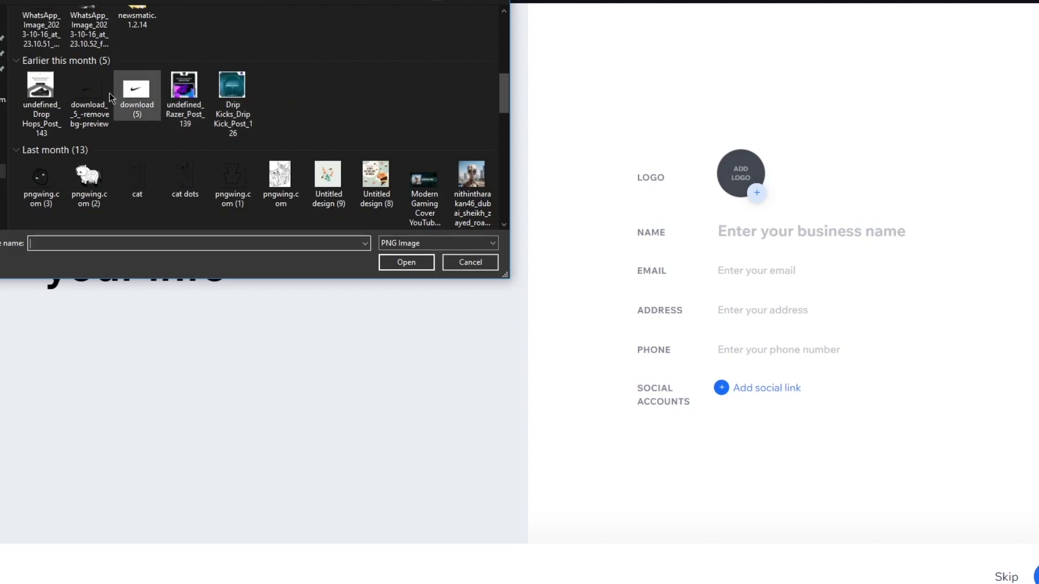
double_click(79, 91)
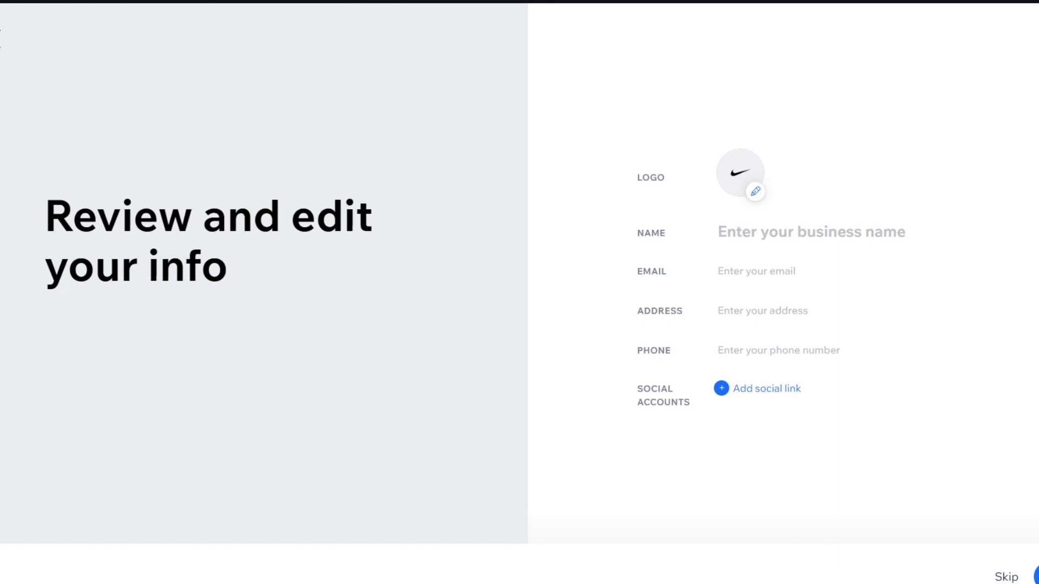
left_click(798, 233)
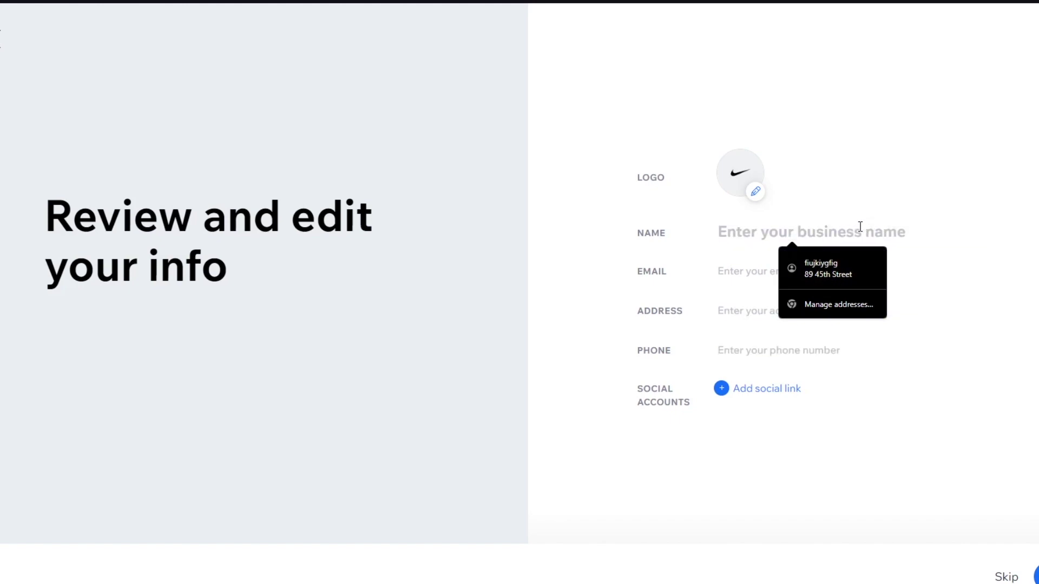
type("Johns")
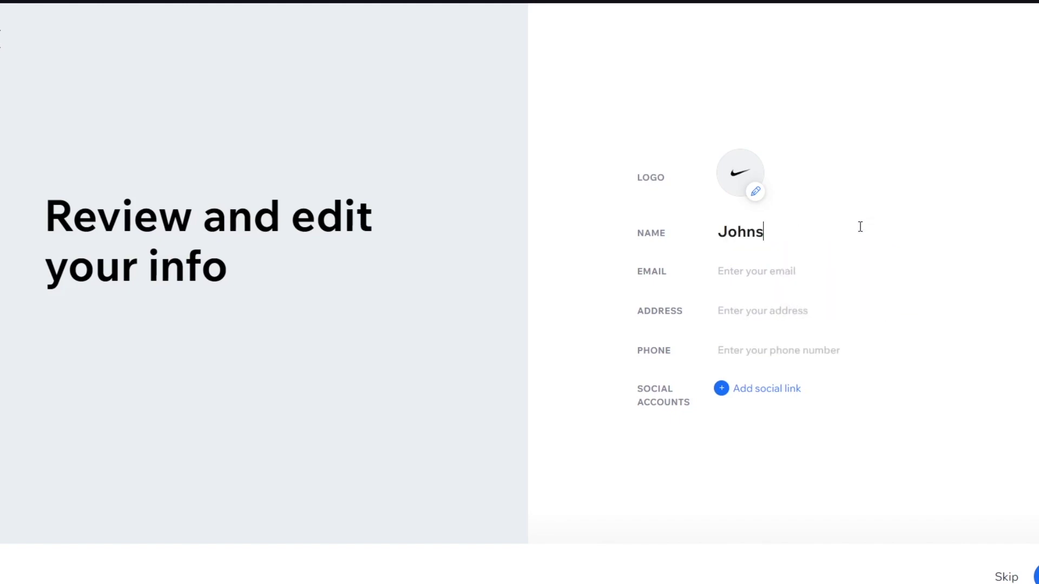
type(" Goods")
- Paste the e-mail address and autofill the saved street address and phone number
left_click(768, 267)
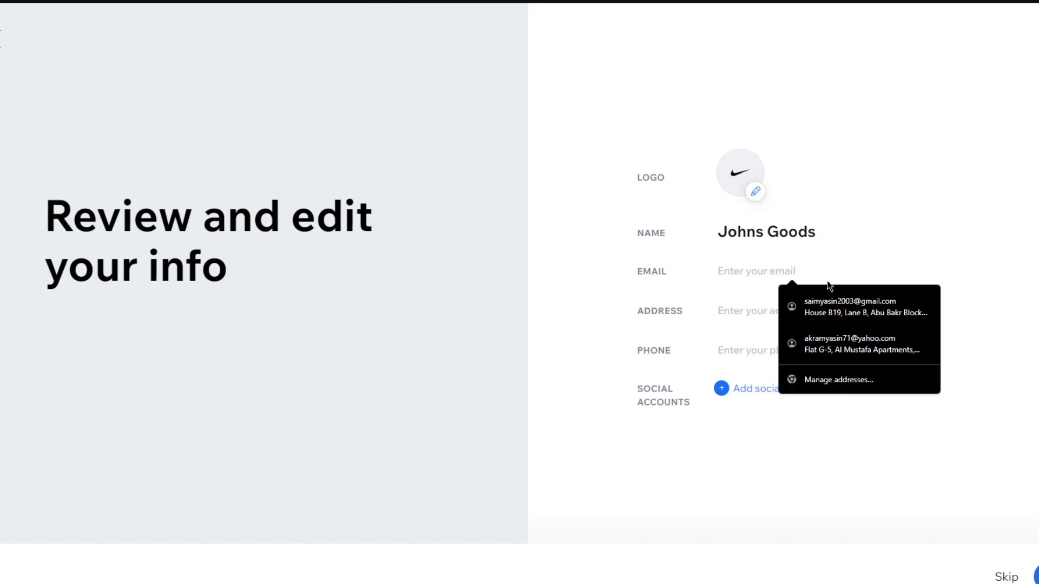
right_click(752, 274)
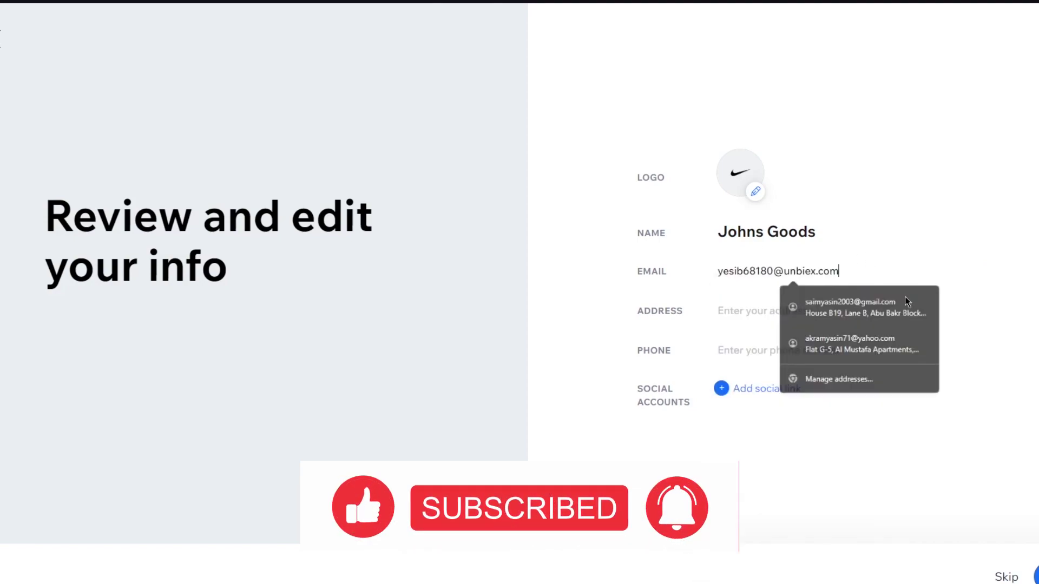
left_click(792, 312)
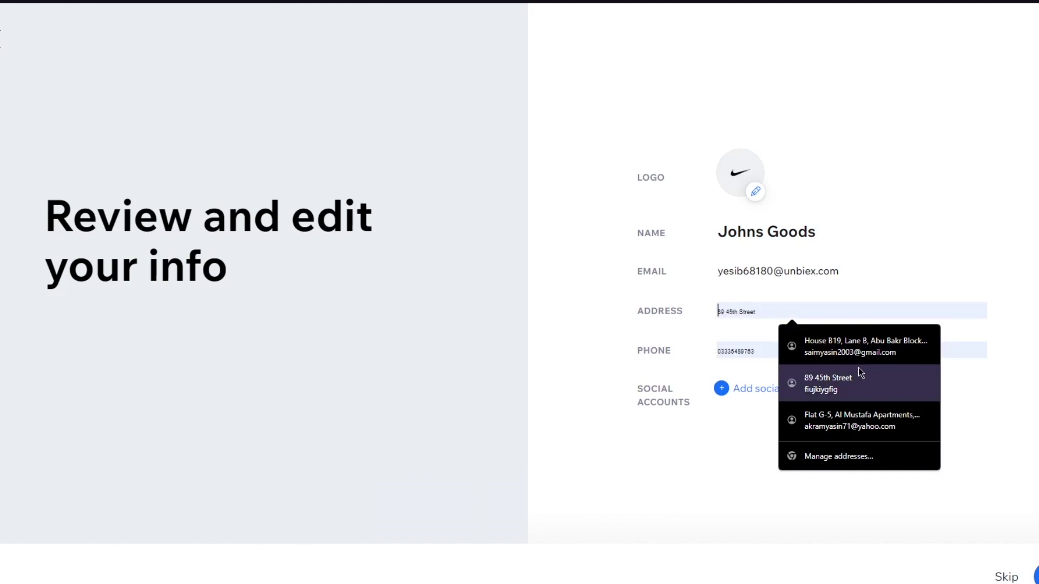
left_click(859, 374)
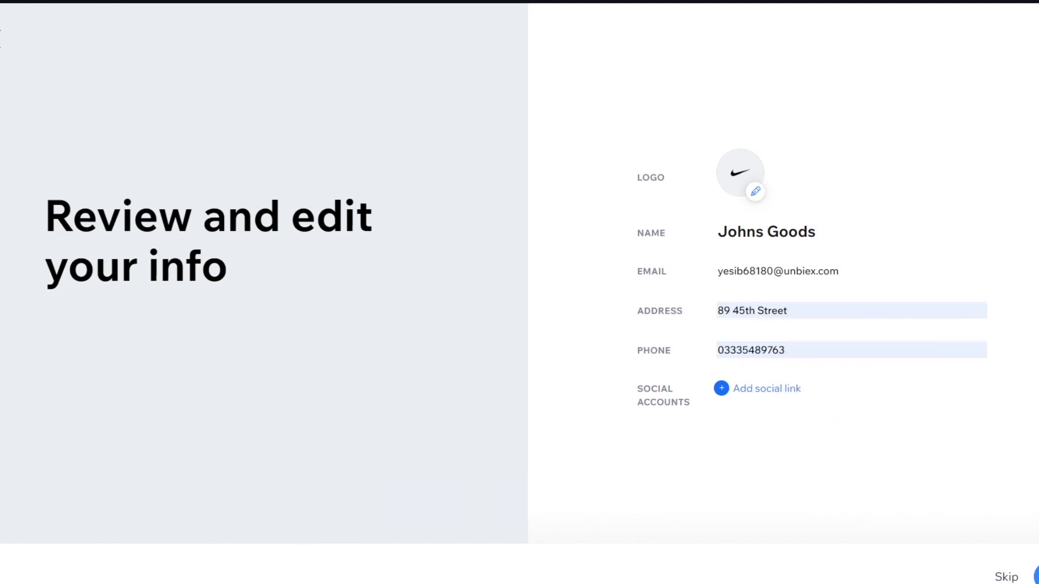
left_click(1035, 576)
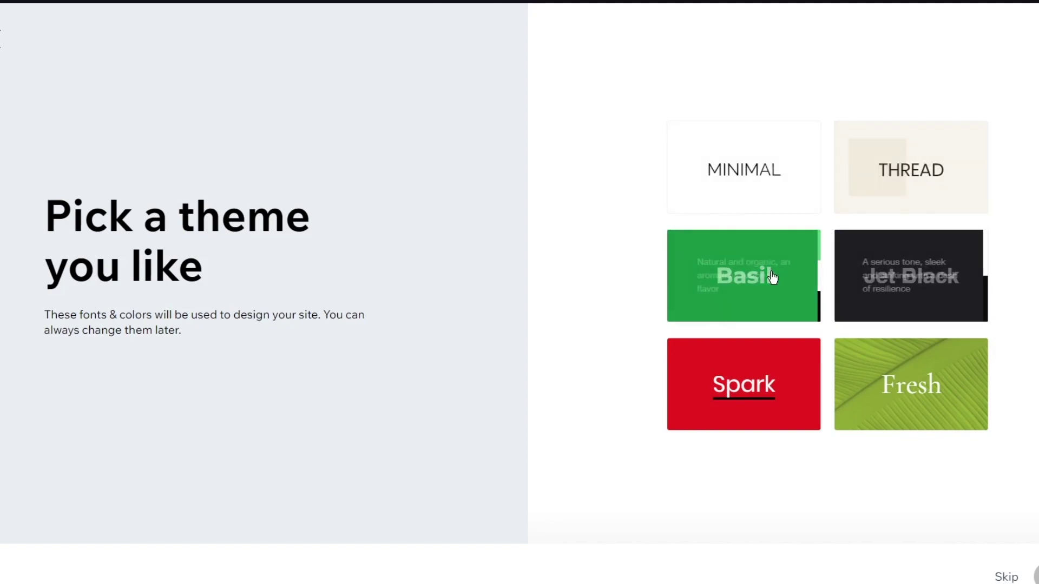
- Choose the MINIMAL theme
left_click(748, 203)
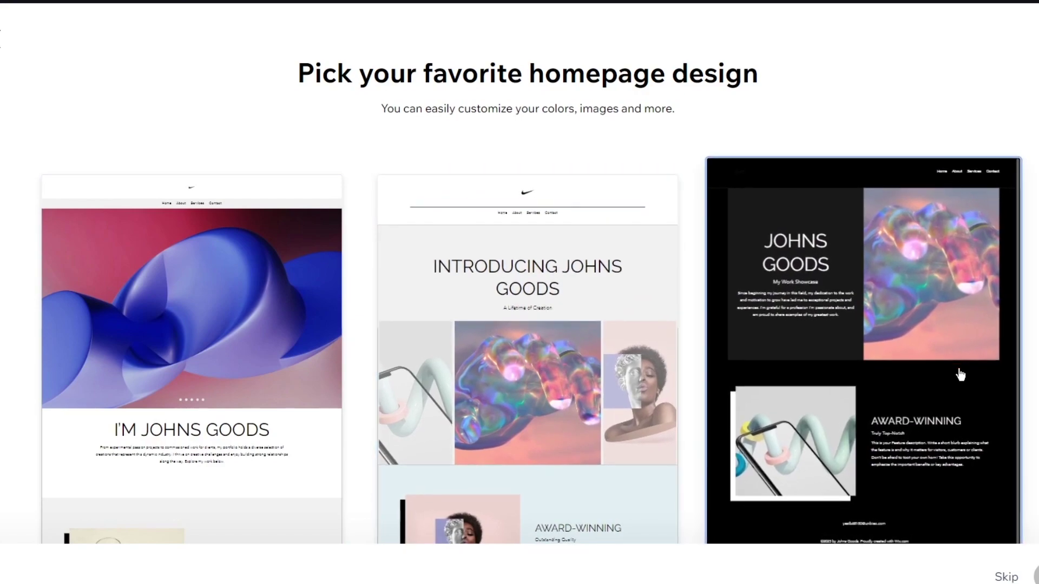
- Select the dark homepage design showing JOHNS GOODS beside the iridescent image
left_click(960, 373)
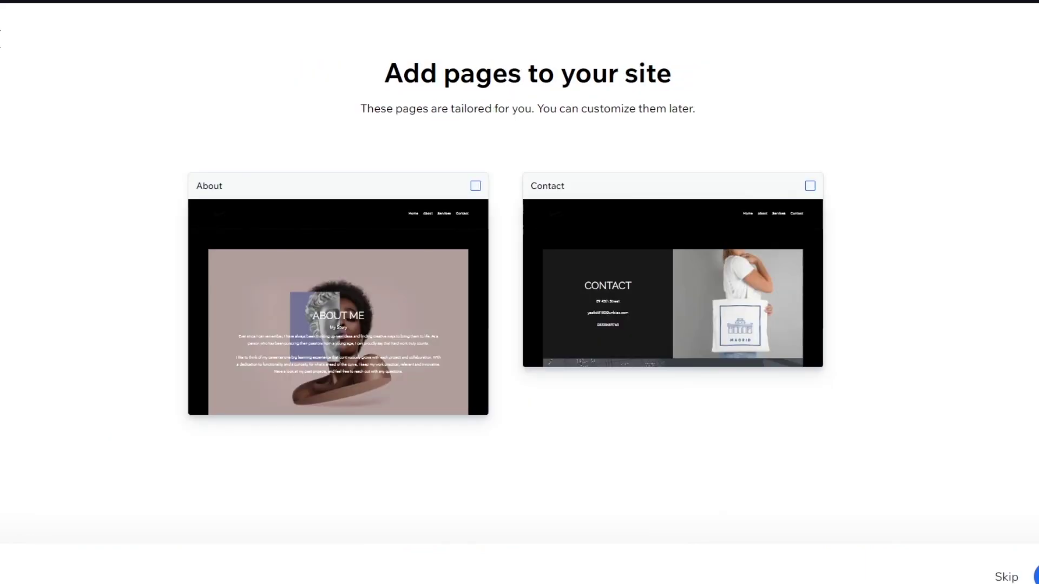
- Add the About and Contact pages and build the site
left_click(362, 323)
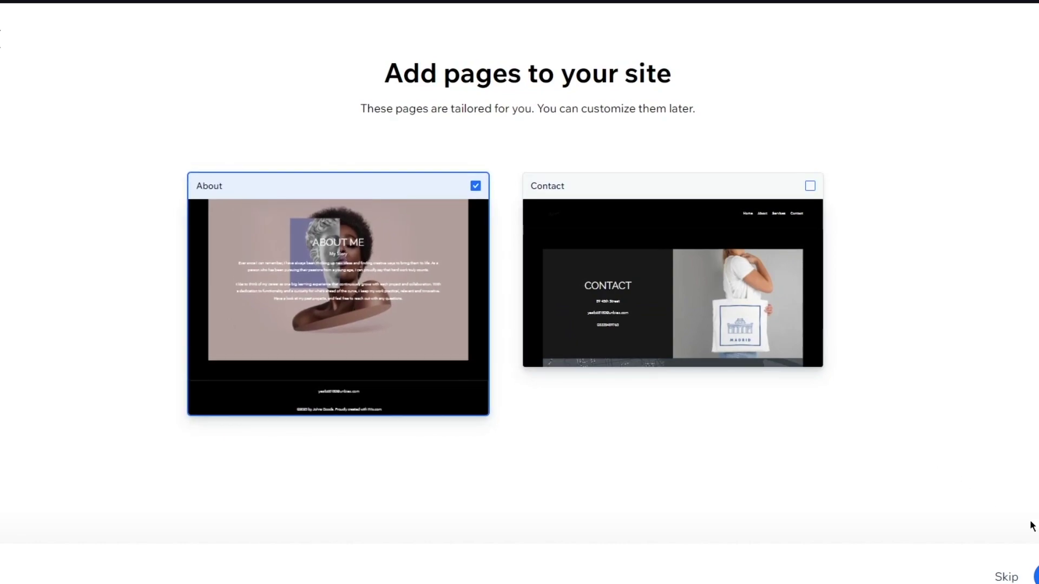
left_click(649, 343)
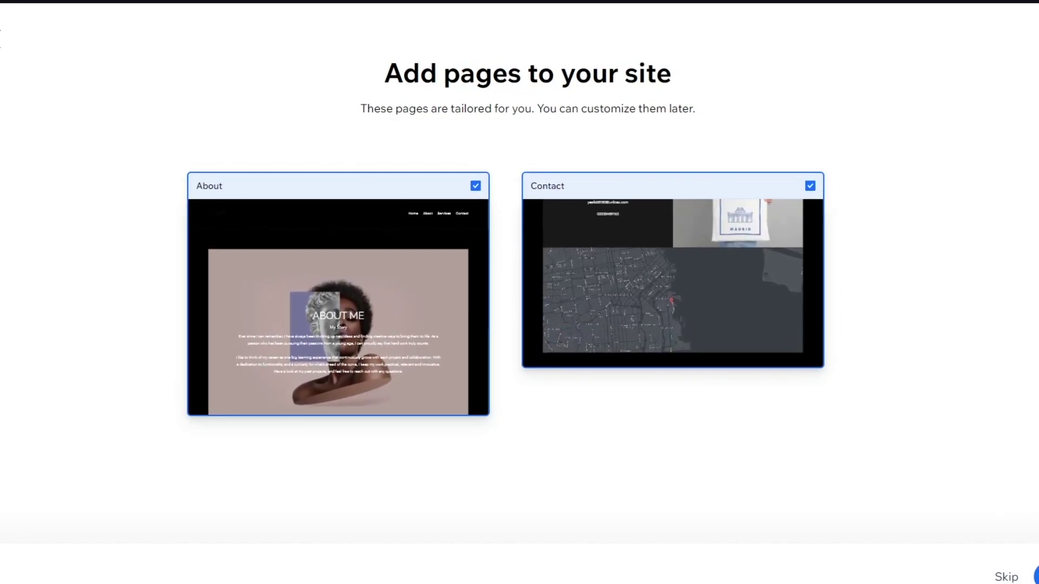
left_click(1035, 575)
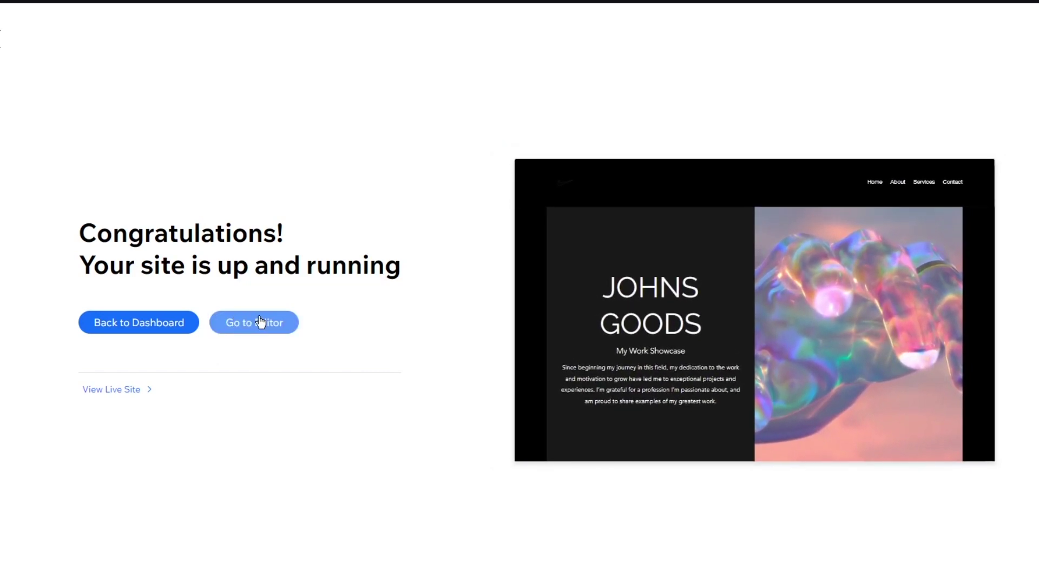
- Open the Johns Goods site in the Wix Editor and look over its Home page
left_click(261, 323)
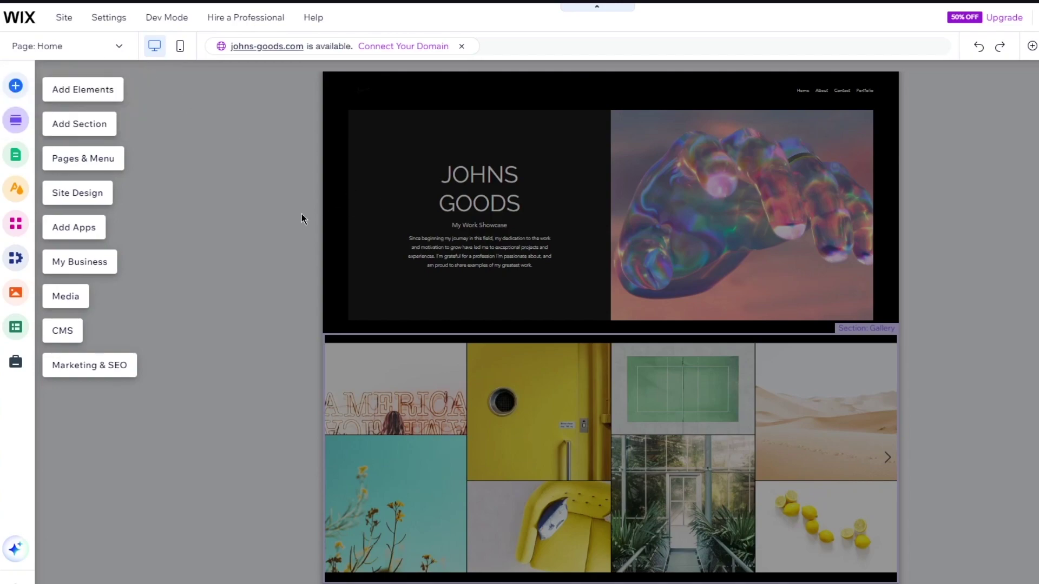
scroll(536, 317, "down", 5)
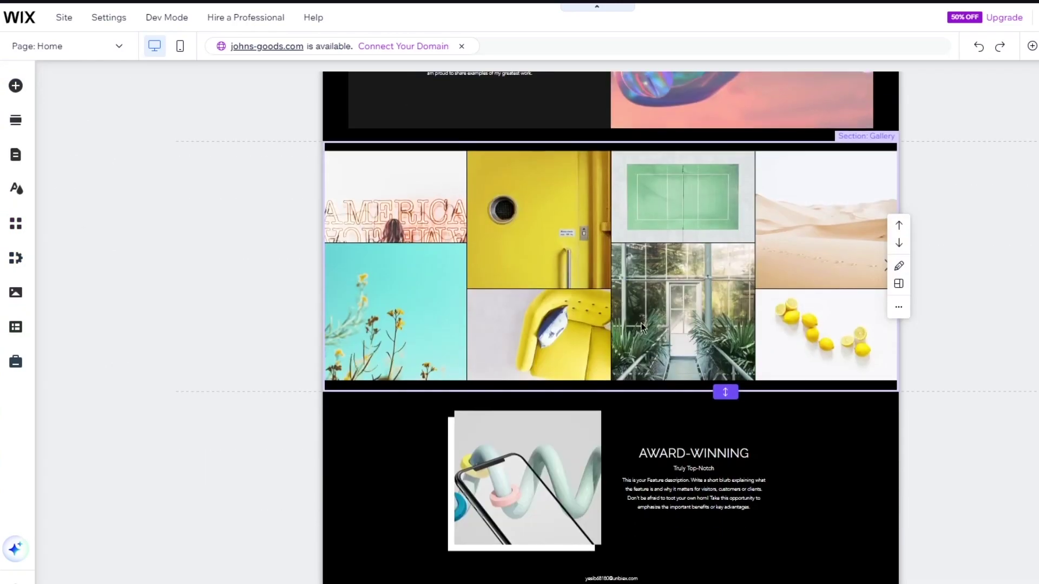
scroll(703, 363, "up", 5)
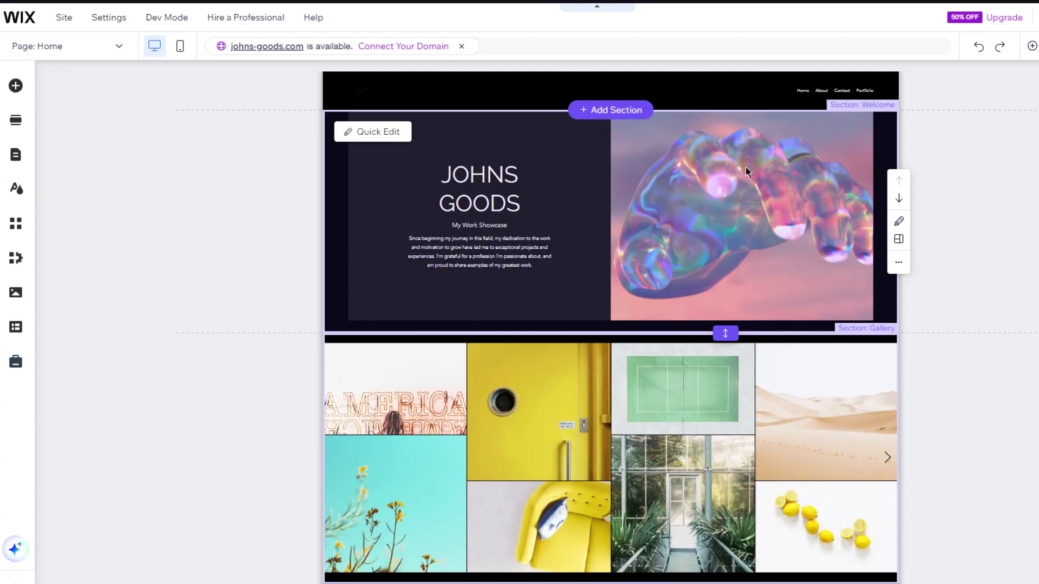
- Search the App Market for 'portfolio' and open the already-installed Wix Portfolio app's page
left_click(16, 226)
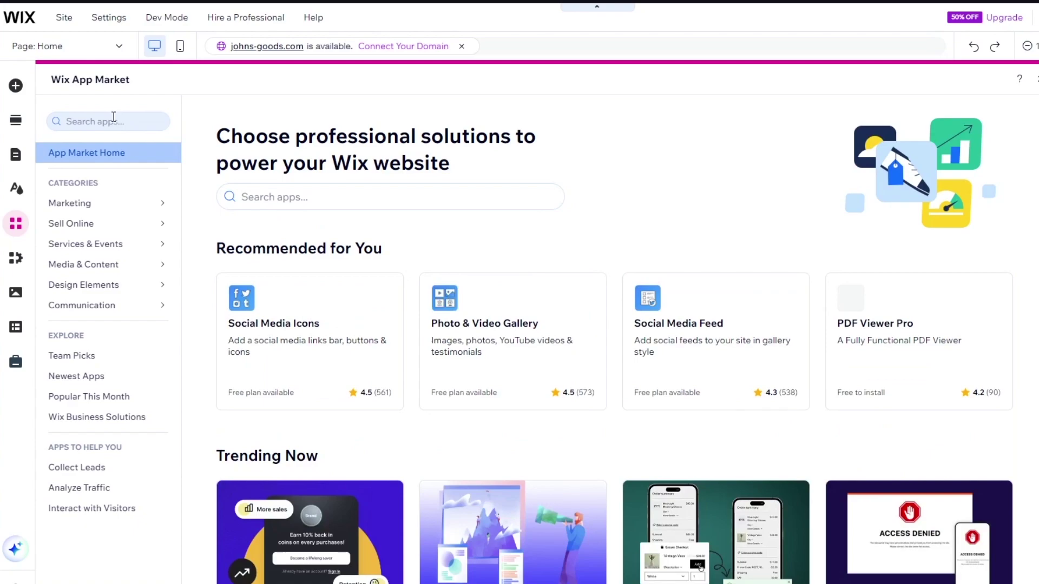
left_click(113, 120)
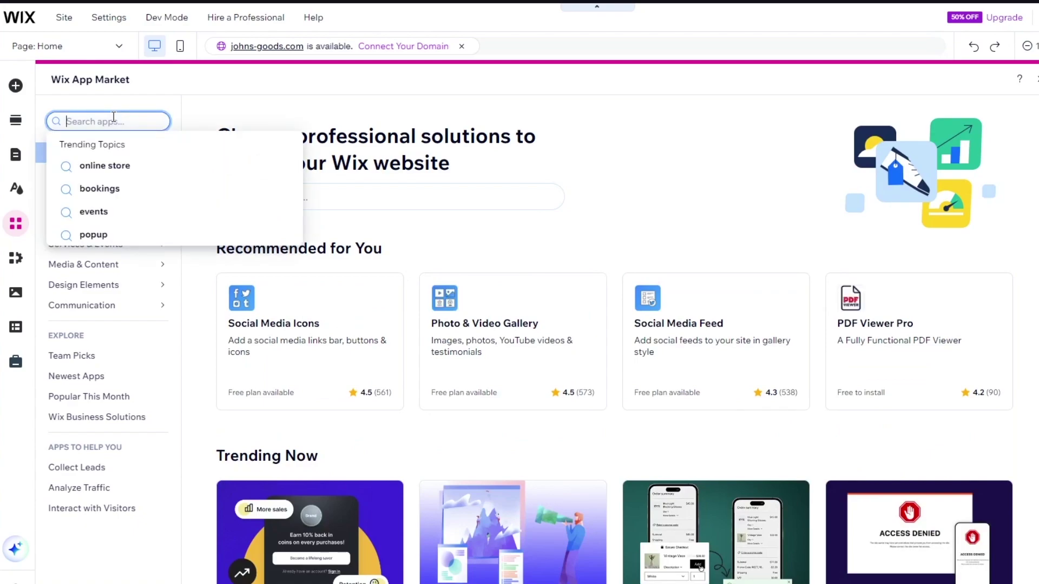
type("portf")
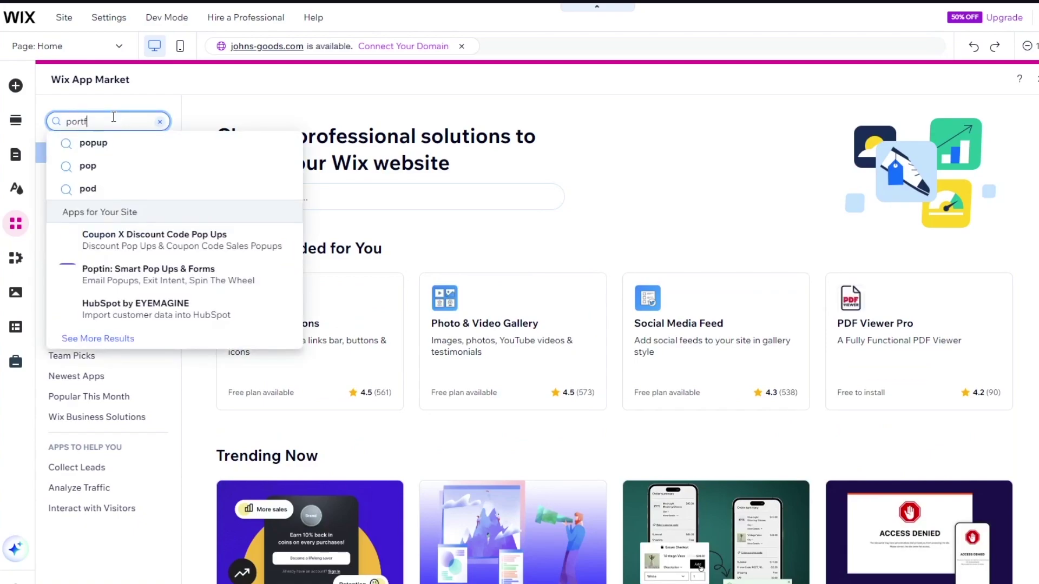
type("olio")
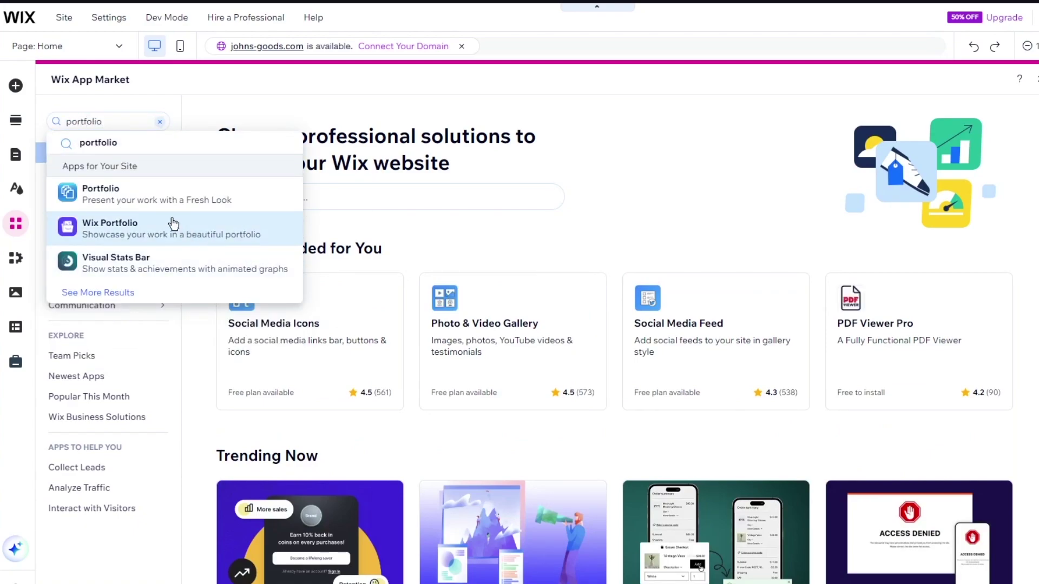
left_click(173, 223)
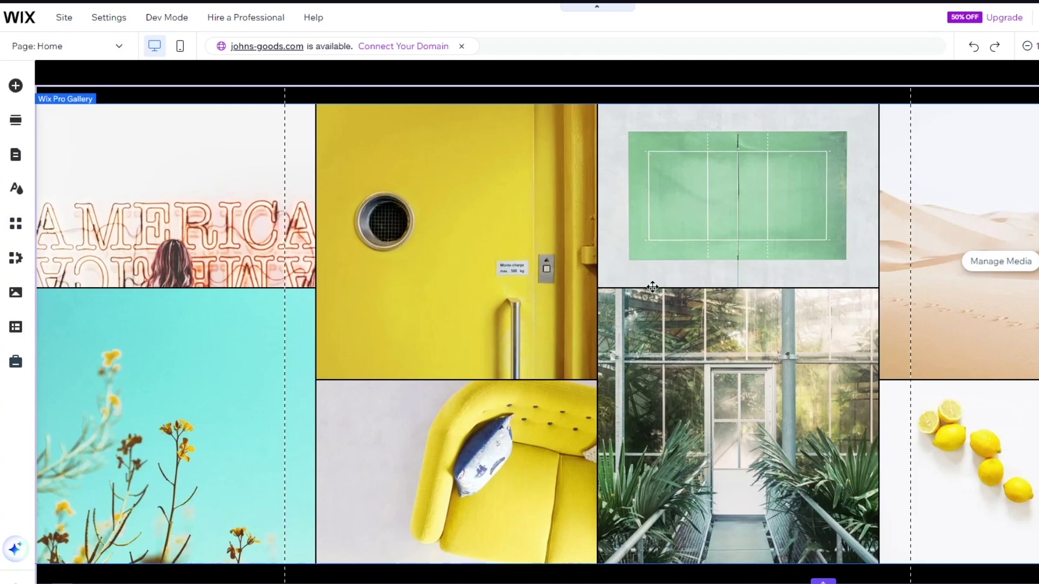
- Switch the editor from Home to the About page with its ABOUT ME and My Story section
scroll(653, 286, "down", 3)
scroll(659, 290, "up", 10)
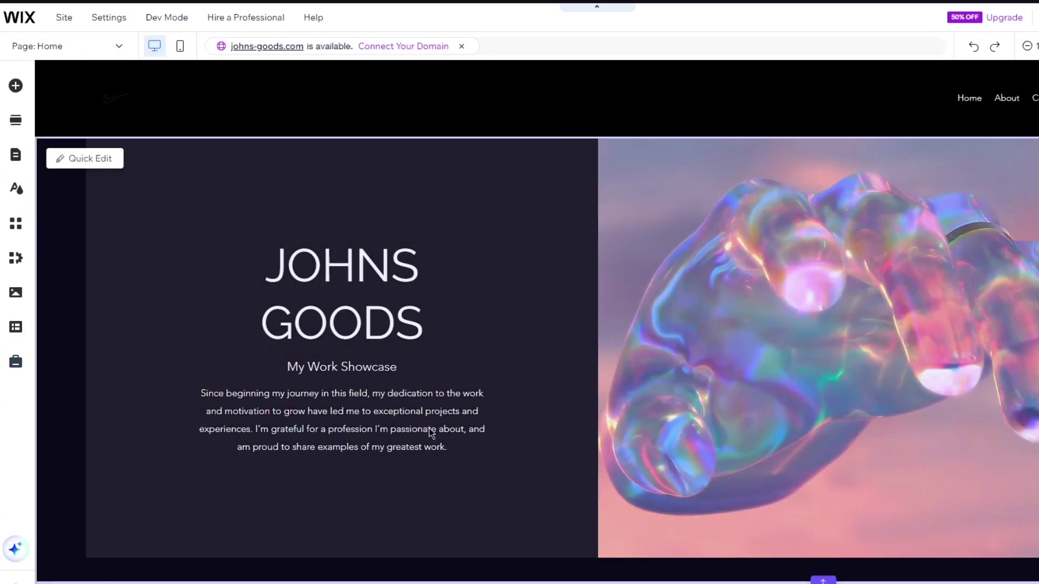
scroll(398, 411, "down", 15)
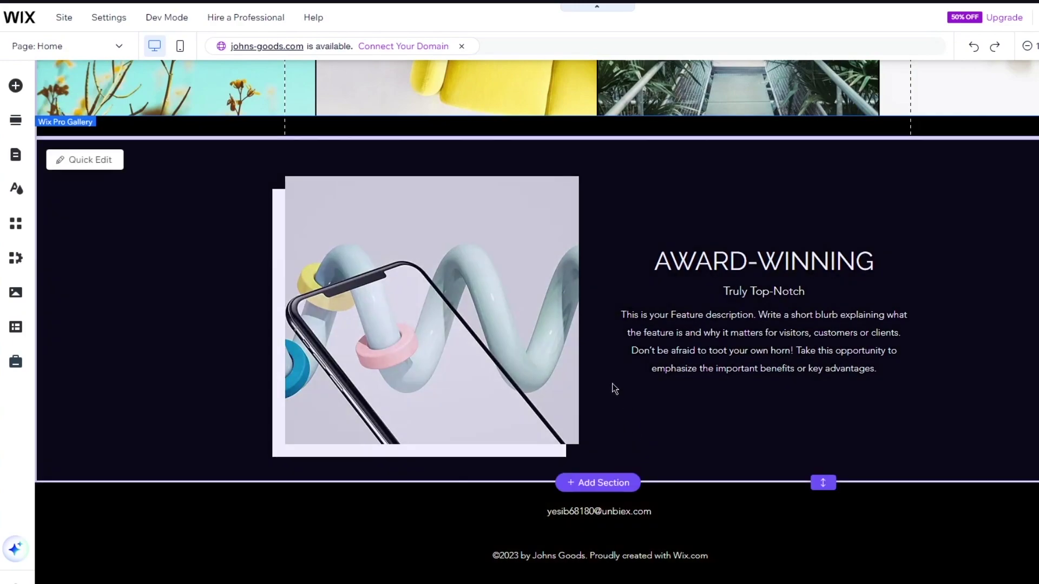
scroll(614, 387, "up", 15)
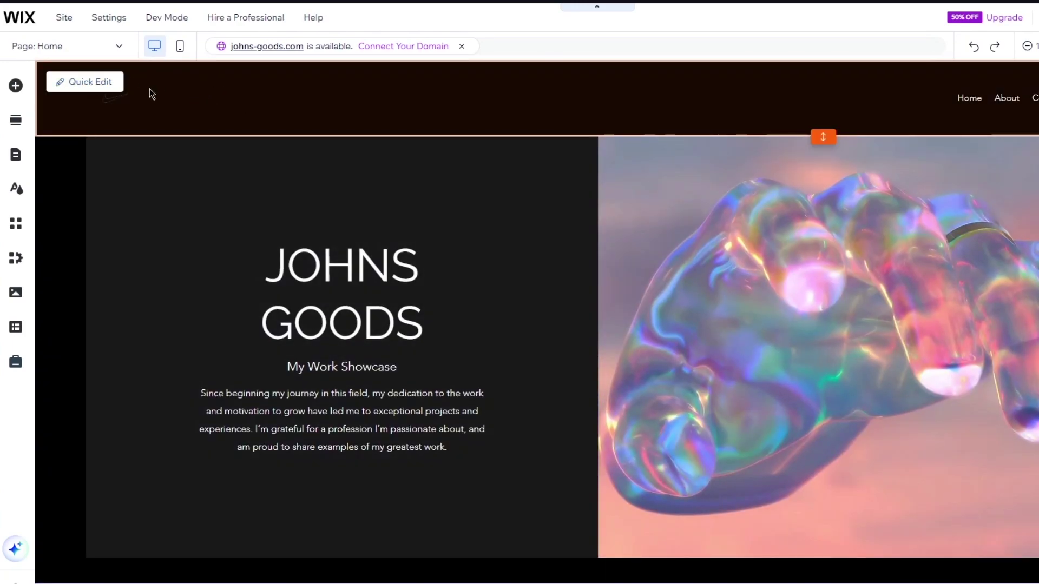
left_click(100, 48)
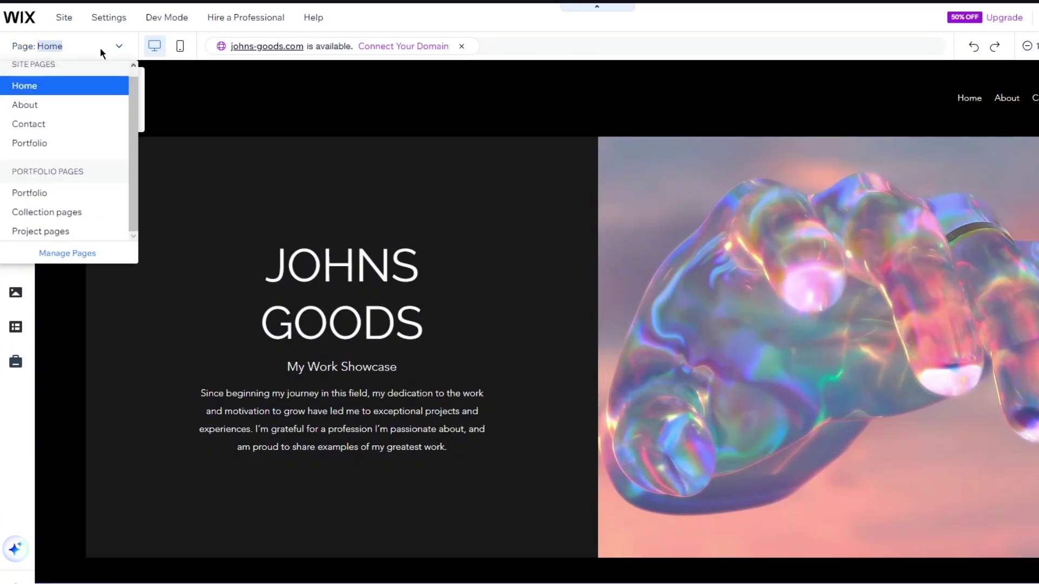
left_click(73, 103)
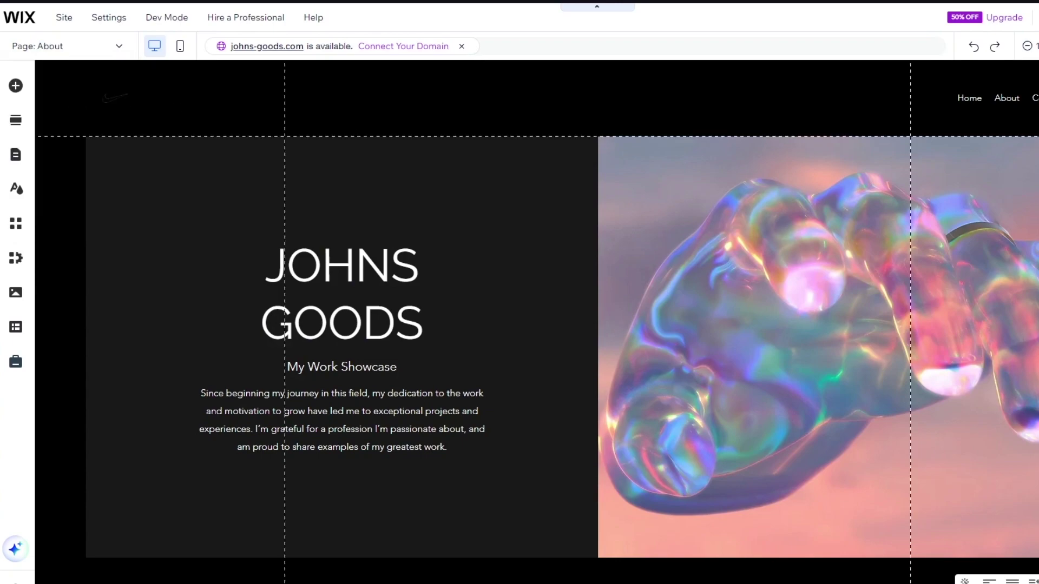
scroll(783, 416, "down", 3)
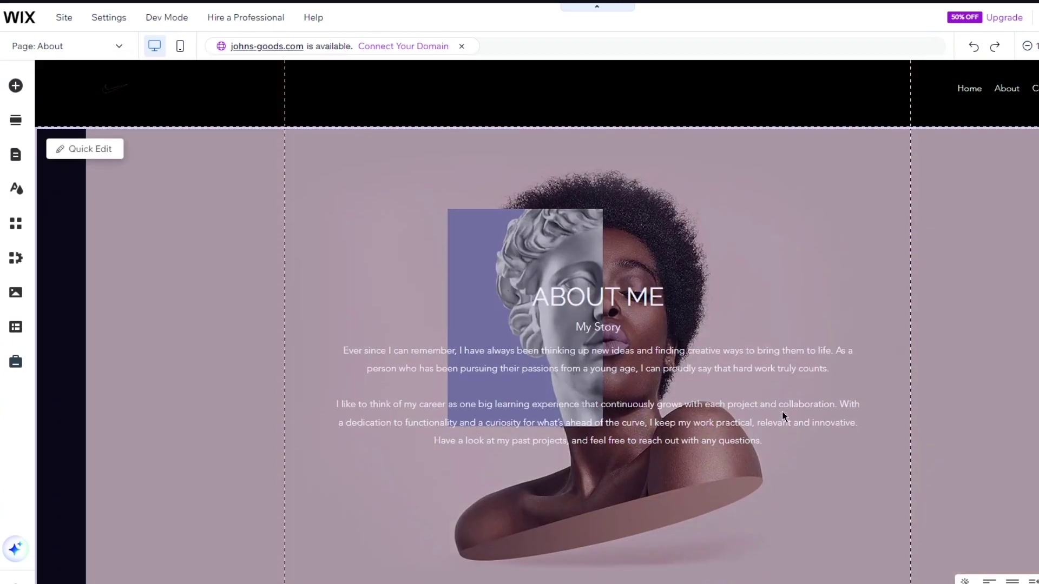
scroll(783, 416, "up", 3)
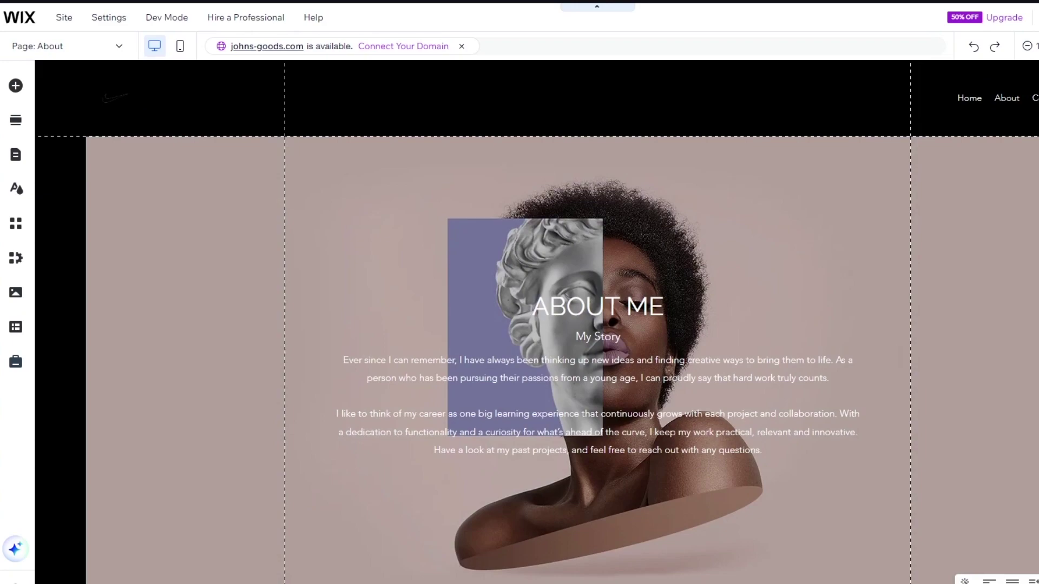